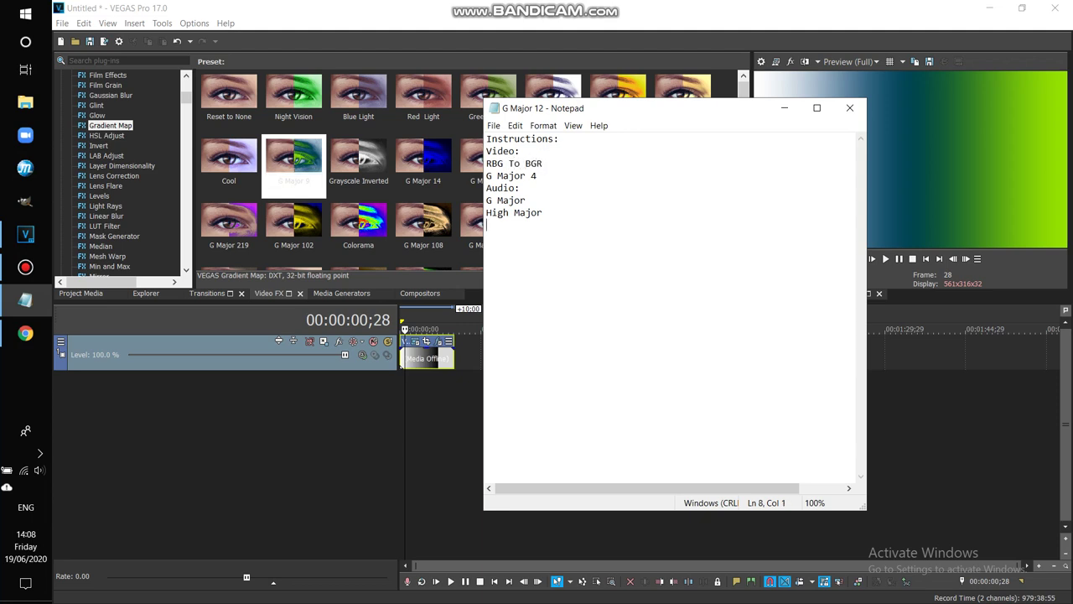
Step: Replace the entries under Audio with the single line "G Major 7^4"
key(shift+Up)
key(shift+Up)
key(BackSpace)
text(High Major)
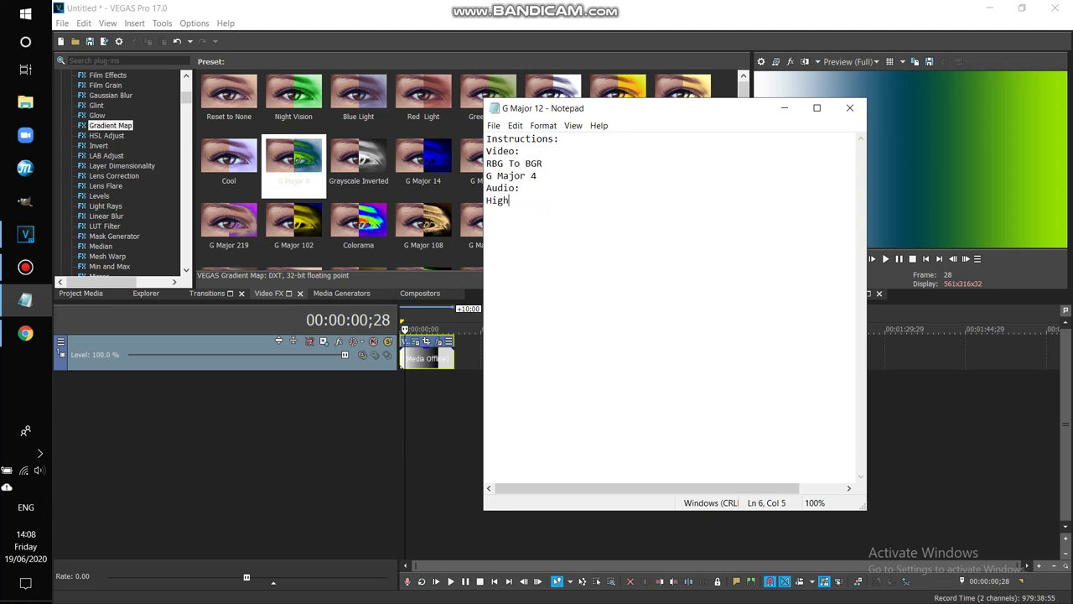
key(BackSpace)
key(BackSpace)
key(BackSpace)
key(BackSpace)
key(BackSpace)
key(BackSpace)
key(BackSpace)
key(BackSpace)
key(BackSpace)
key(BackSpace)
text(G Major 7 )
text(4)
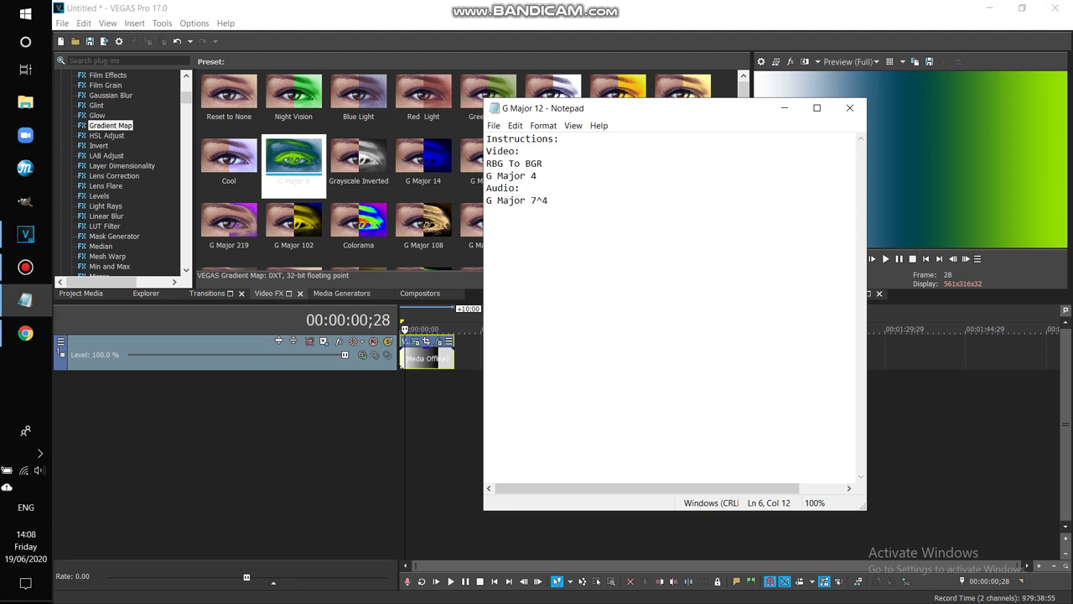
Step: Save the edited instructions as a new text file named G Major 13 in the FX Scripts folder
click(493, 125)
click(513, 179)
key(End)
key(BackSpace)
text(3)
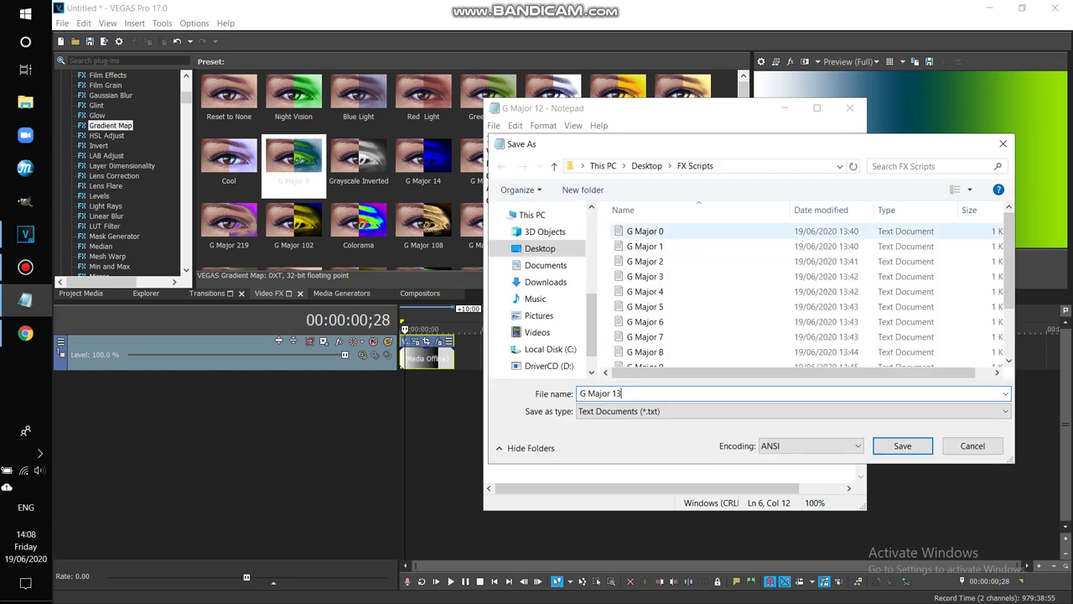
key(Return)
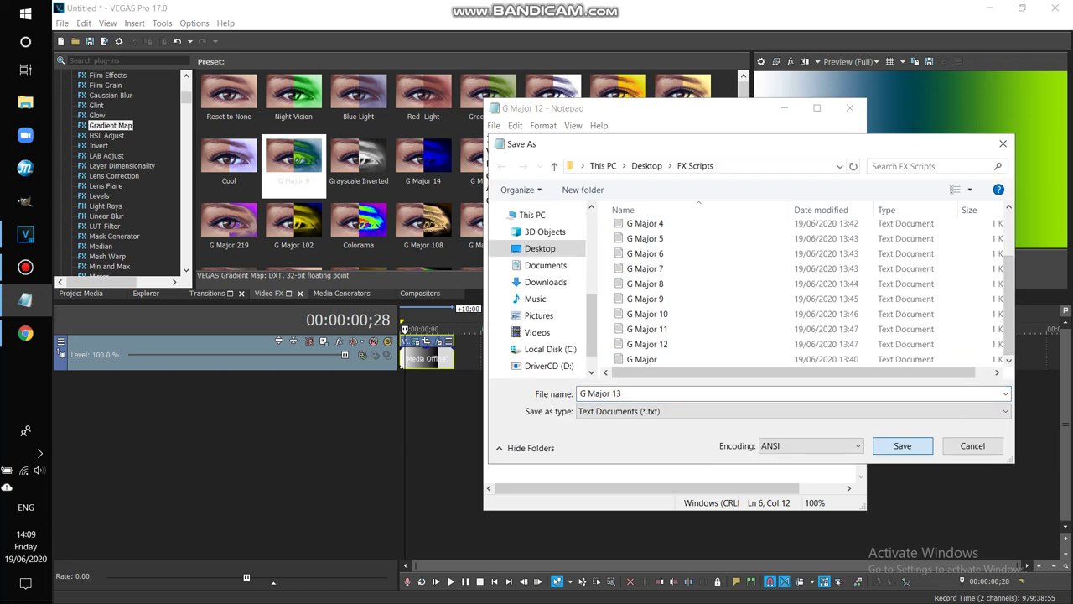
Step: Replace everything below the Video heading with the lines "Negative", "Blue Out" and "Morning Night"
drag(548, 200, 486, 163)
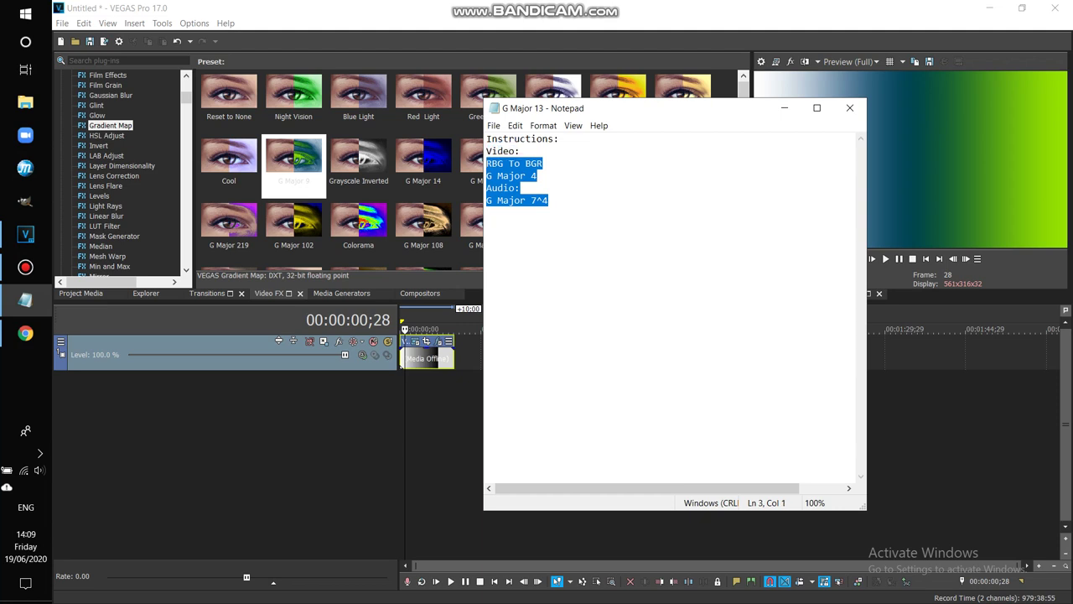
key(Delete)
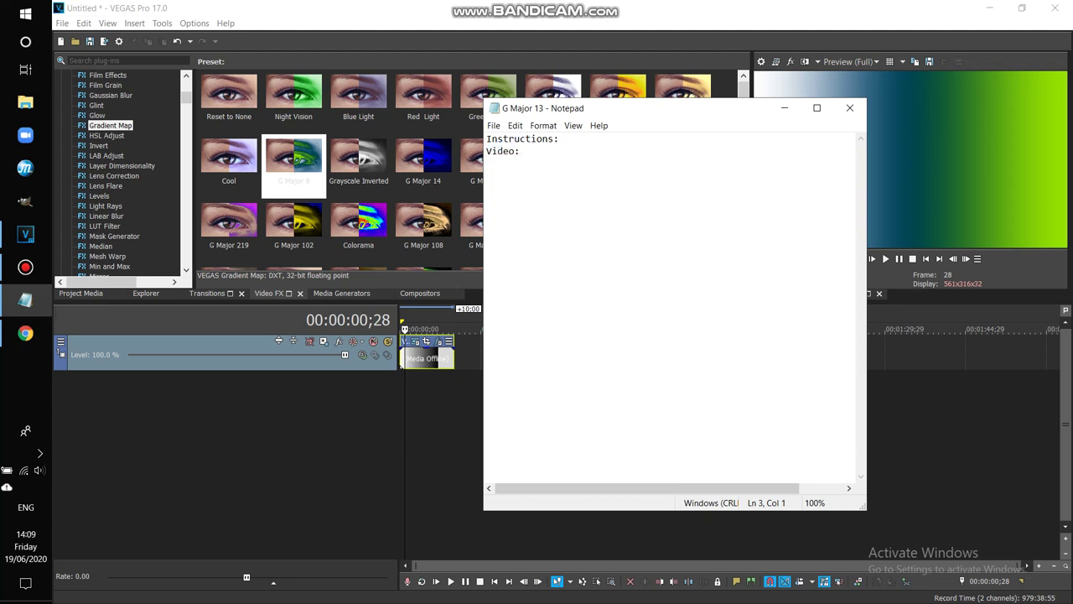
text(Mornign Night)
key(BackSpace)
key(BackSpace)
text(ng)
key(Return)
text(Negative)
key(Return)
text(Blue Out)
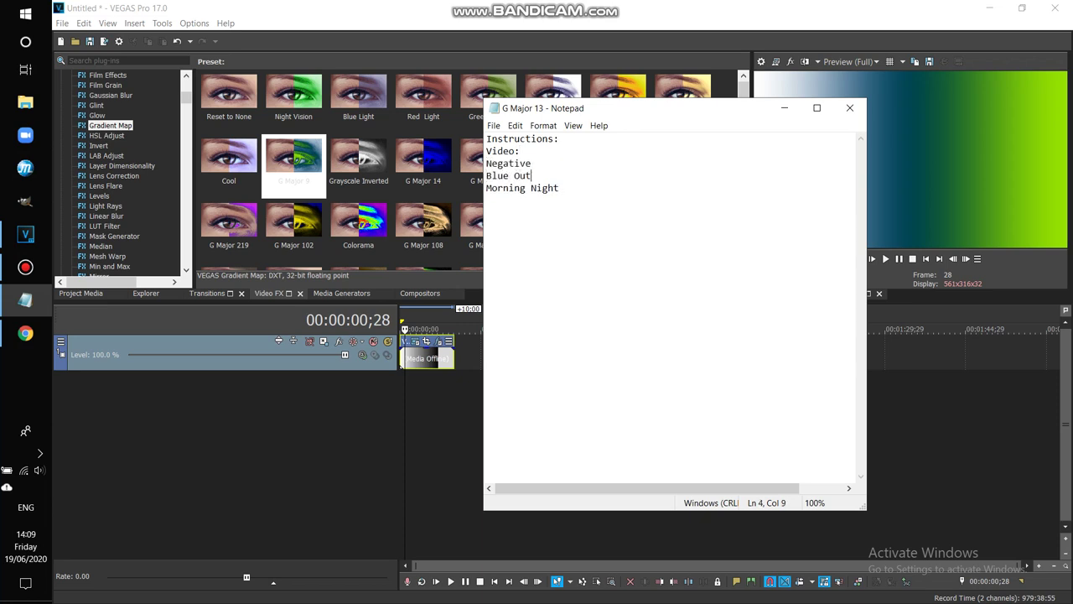
Step: Add a "Pitches:" section below Morning Night with 0, -12 and 16 on separate lines
click(559, 187)
key(BackSpace)
text(Pitches: 0 -12)
key(Return)
text(16)
Step: Save the pitch-based instructions as a new text file named G Major 14
key(alt+f)
key(Down)
key(Down)
key(Down)
key(Return)
key(End)
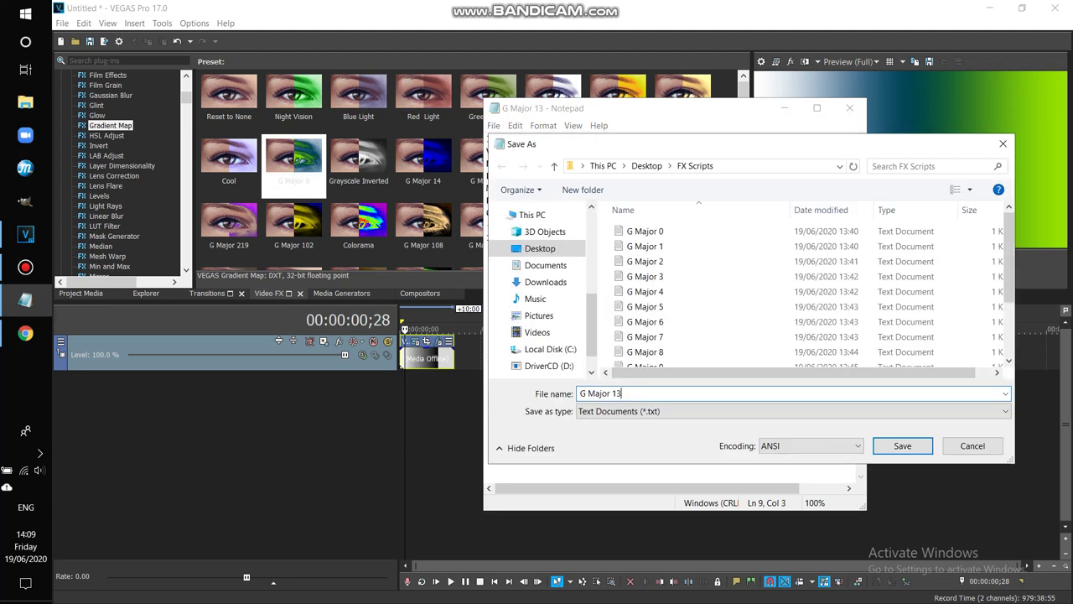
key(BackSpace)
text(4)
key(Return)
Step: Replace everything below the Video heading with the line "Crying (No Negative And Hue)"
key(shift+Up)
key(shift+Up)
key(shift+Up)
key(shift+Up)
key(shift+Up)
key(shift+Home)
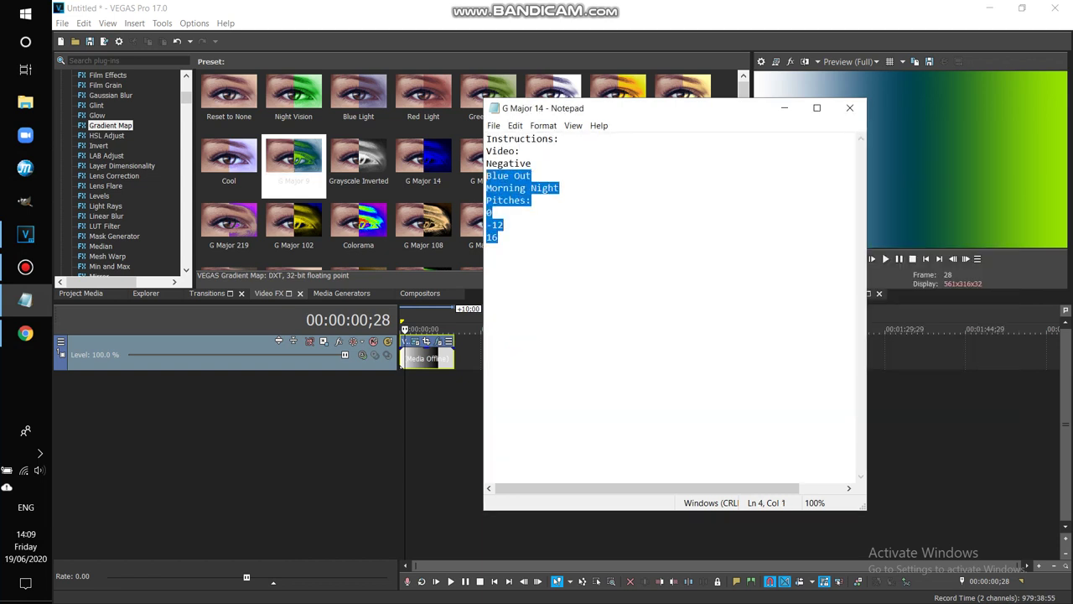
key(shift+Up)
key(BackSpace)
text(Cryi)
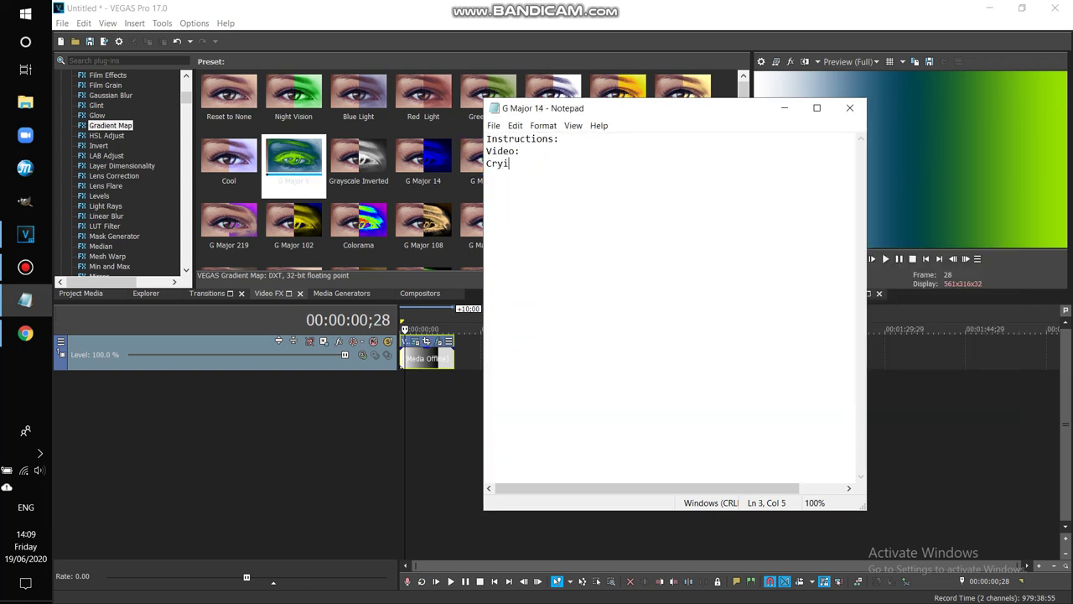
text(ng (No )
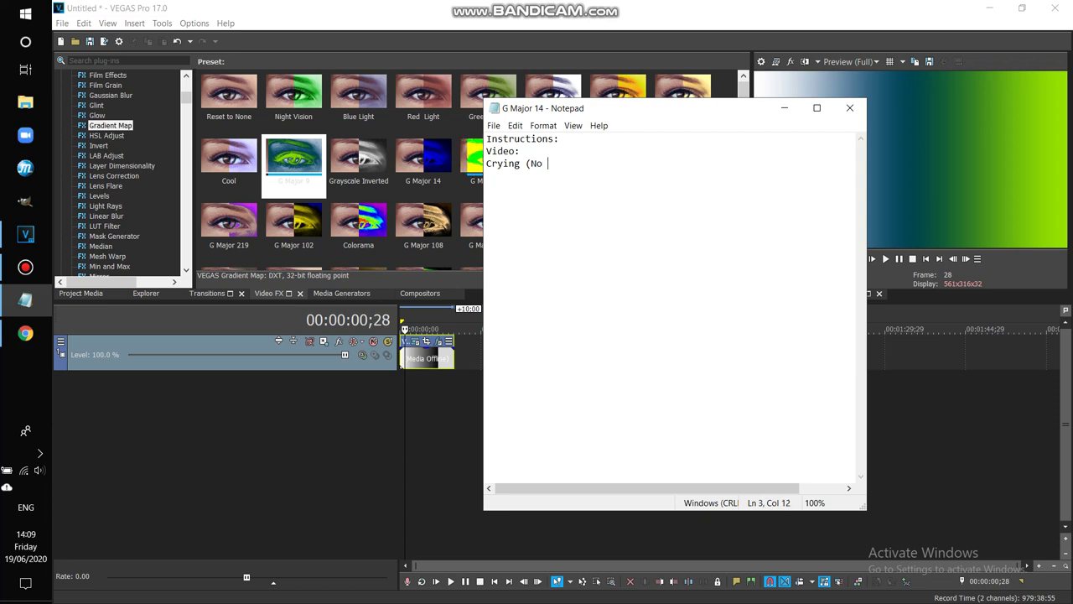
text(Negative A)
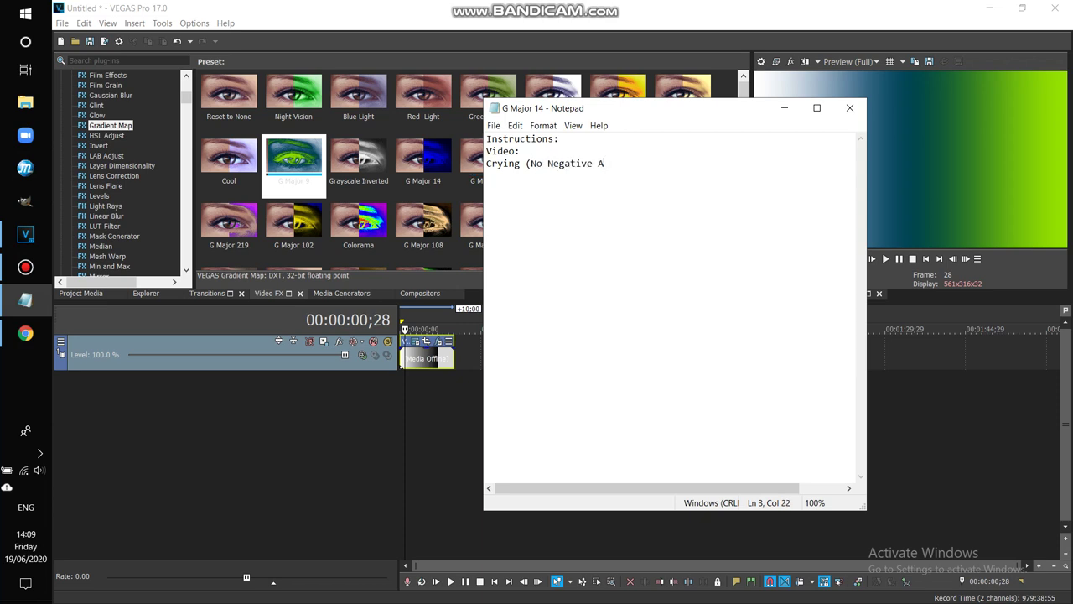
text(nd Hue ))
Step: Add an "Audio:" section below the Crying line with the entries "G Major 4" and "Mangle"
key(Return)
text(Audio:)
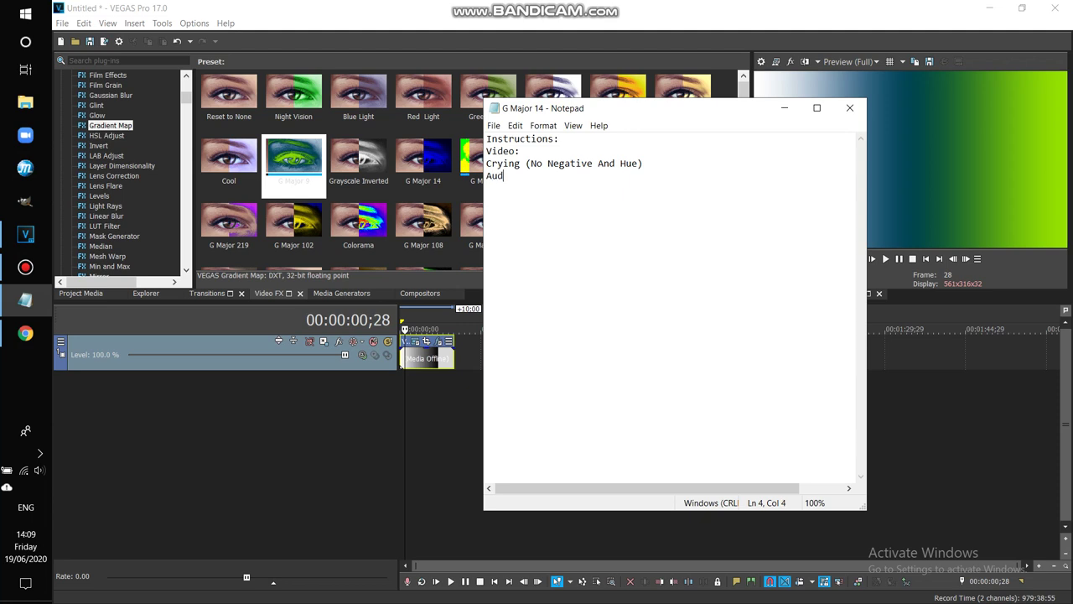
key(Return)
text(G Major 4)
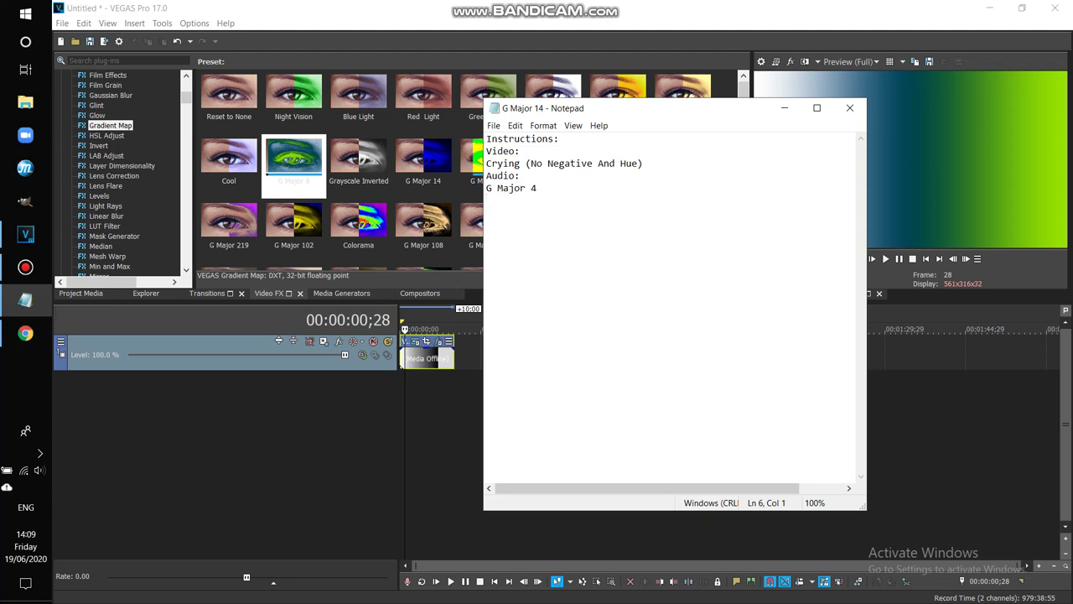
text(Mangle)
Step: Save the Crying instructions as a new text file named G Major 15
click(493, 125)
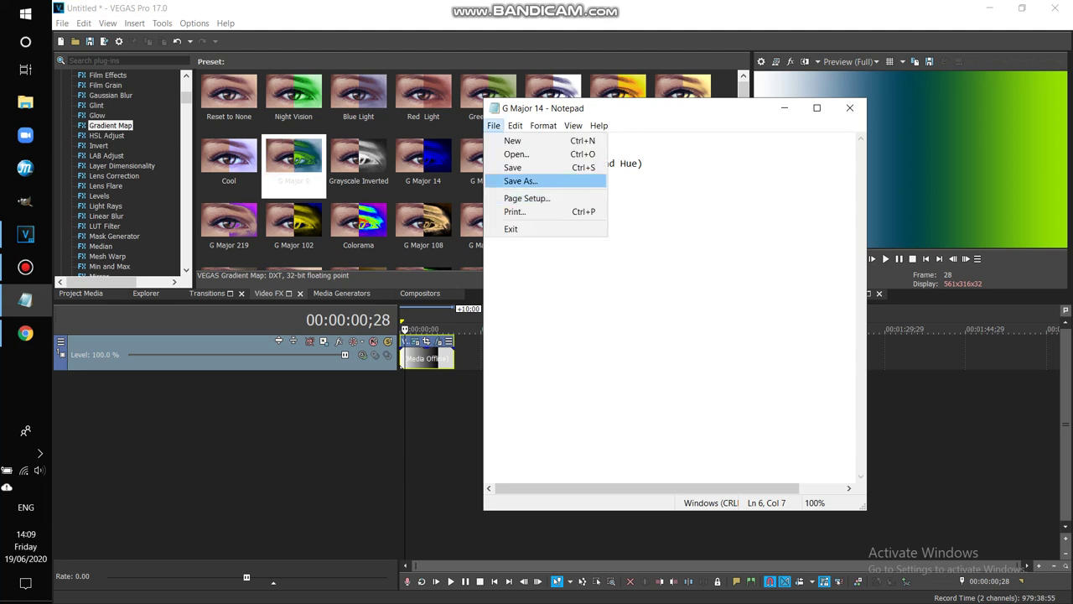
click(561, 180)
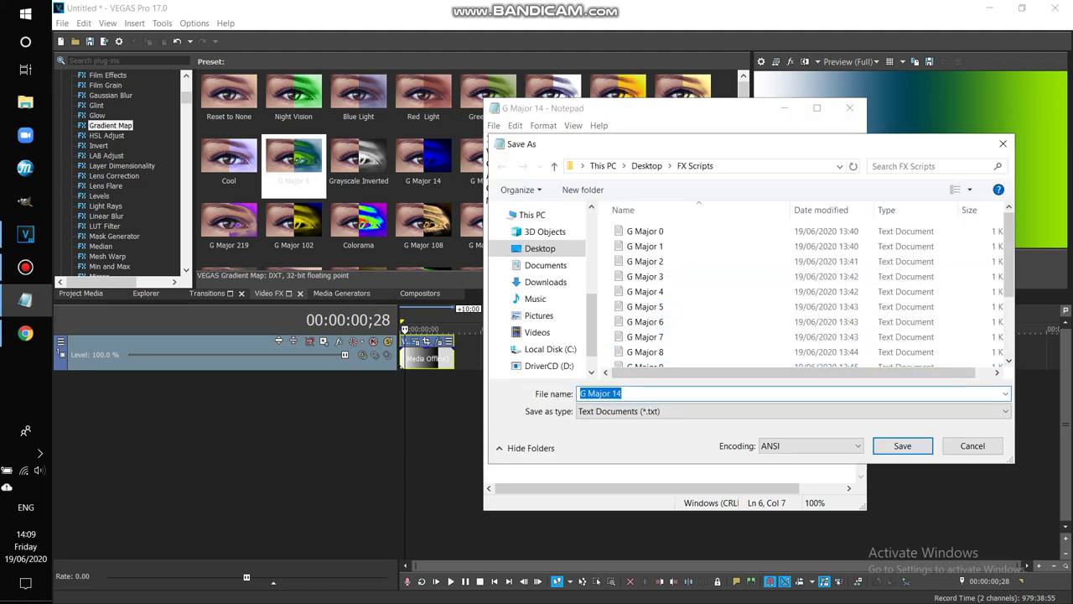
key(BackSpace)
text(5)
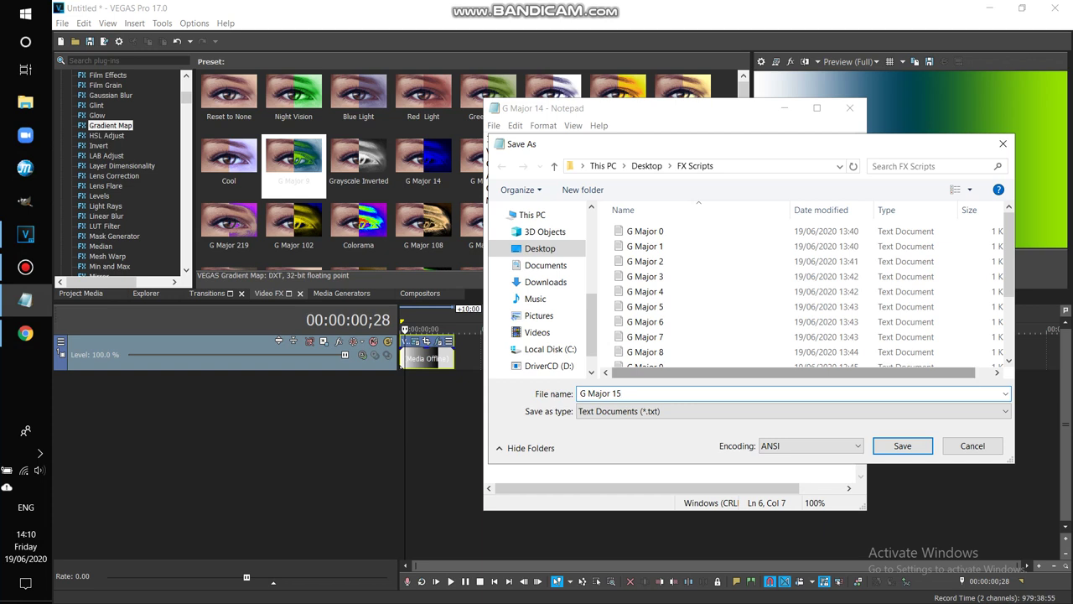
scroll(809, 293, down, 2)
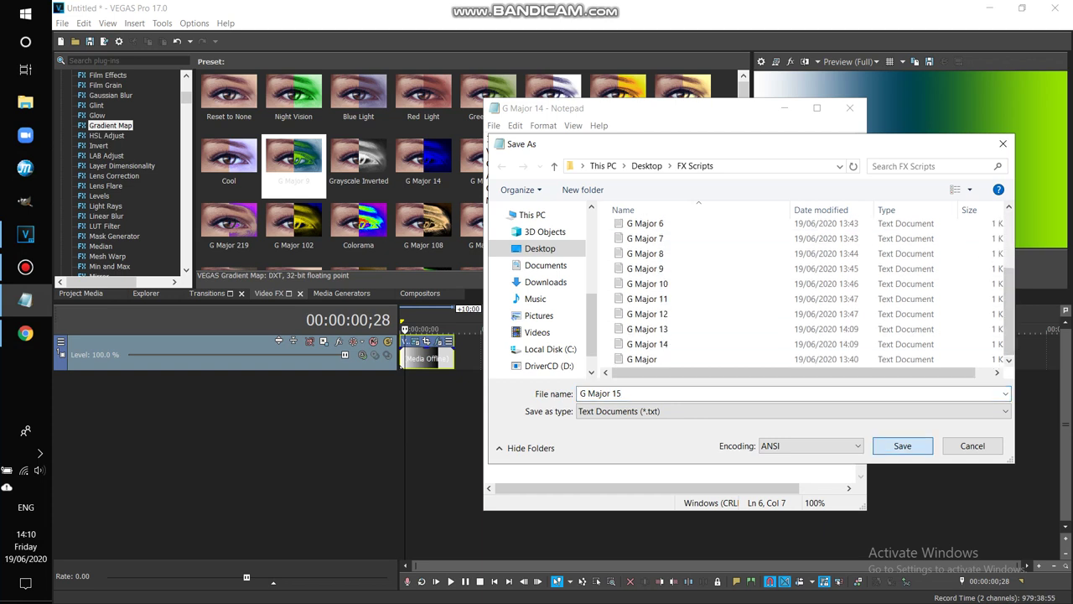
key(Return)
Step: Replace everything below the Video heading with the lines "Mari Group", "G Major 1" and "Flip"
key(shift+Home)
key(shift+Up)
key(shift+Up)
key(shift+Up)
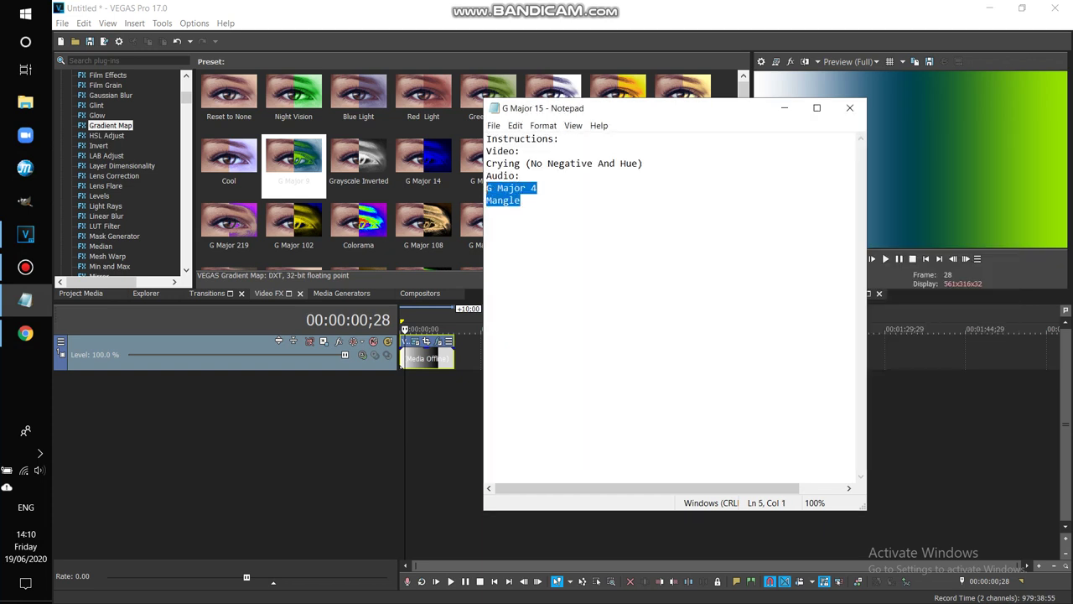
key(Delete)
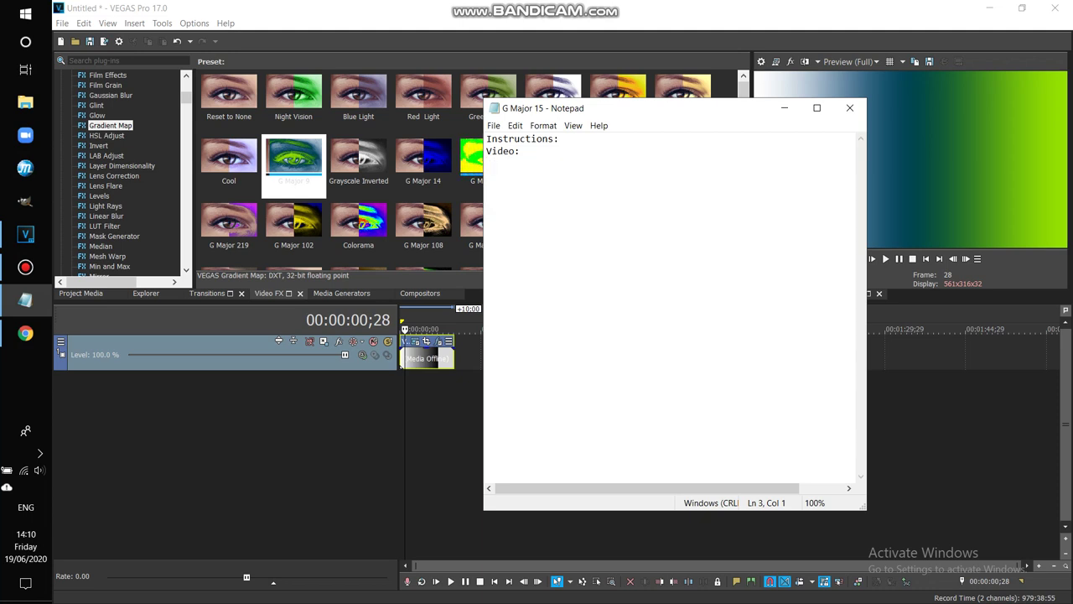
text(Mari Group G Ma)
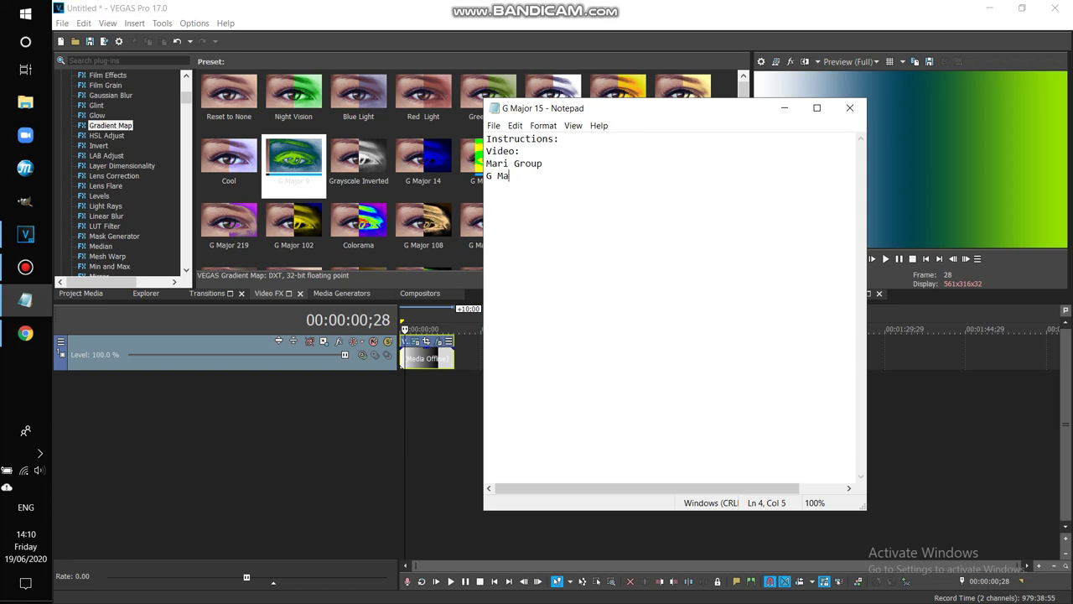
text(jor 1Flip)
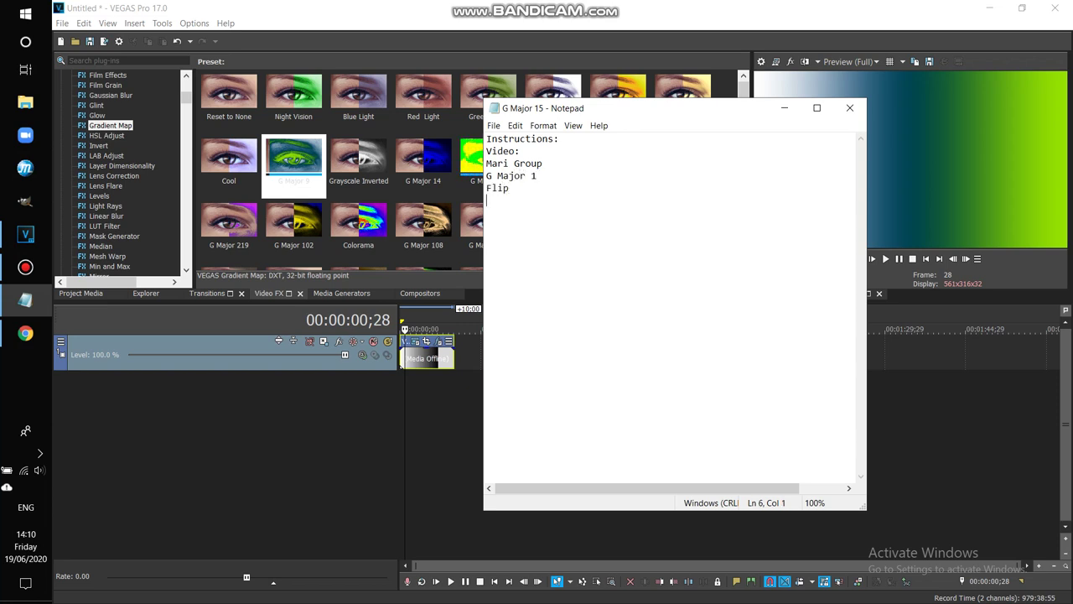
Step: Add an "Audio:" section below Flip with the entry "G Major -7"
text(Audio)
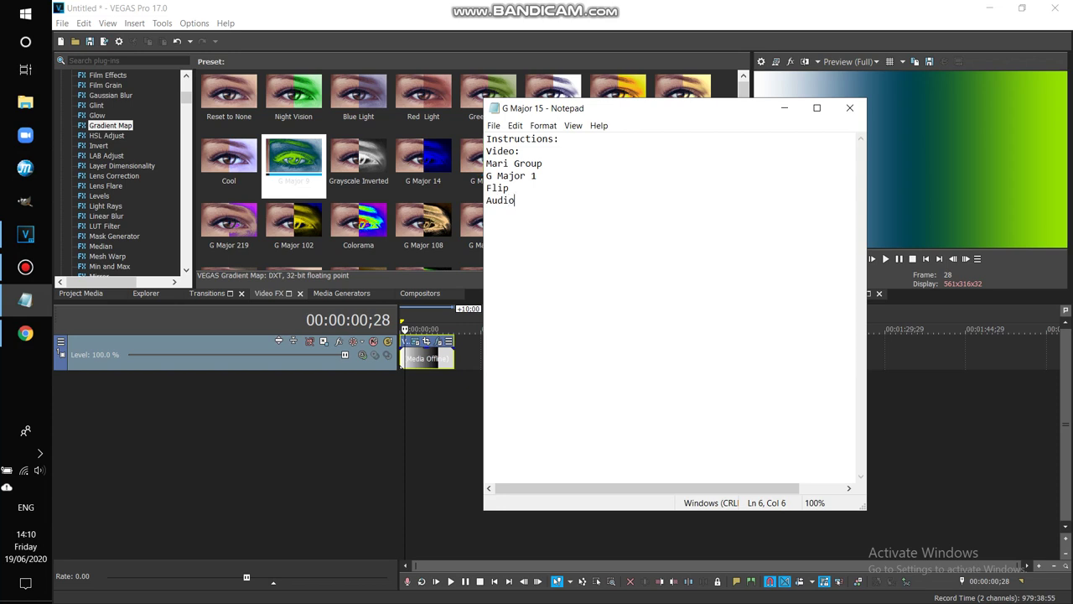
text(:)
key(Return)
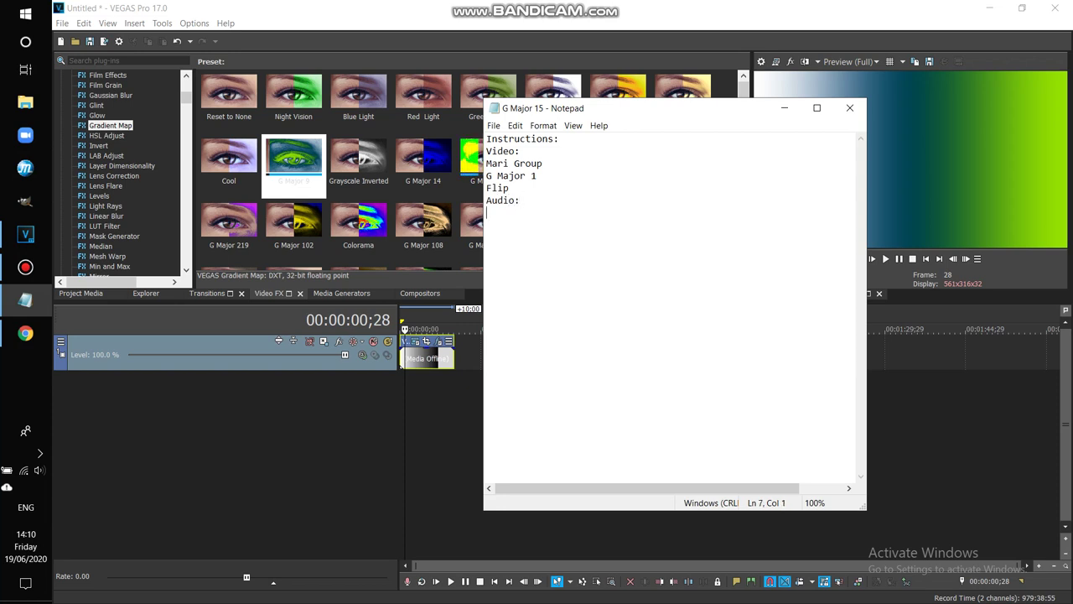
text(G Major -7)
Step: Save the Mari Group instructions as a new text file named G Major 16
click(494, 125)
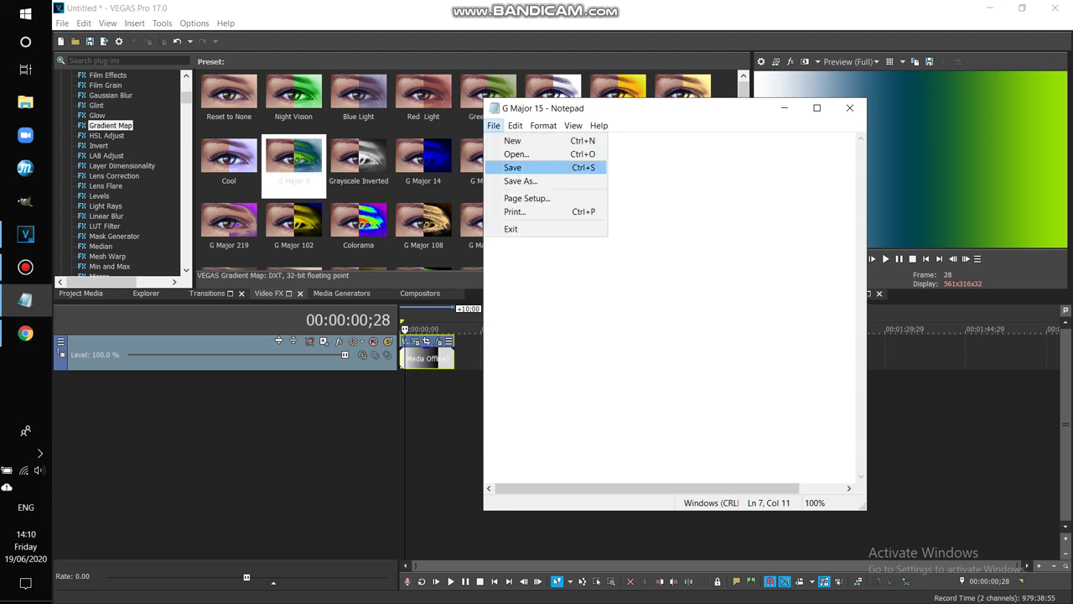
click(513, 179)
click(625, 393)
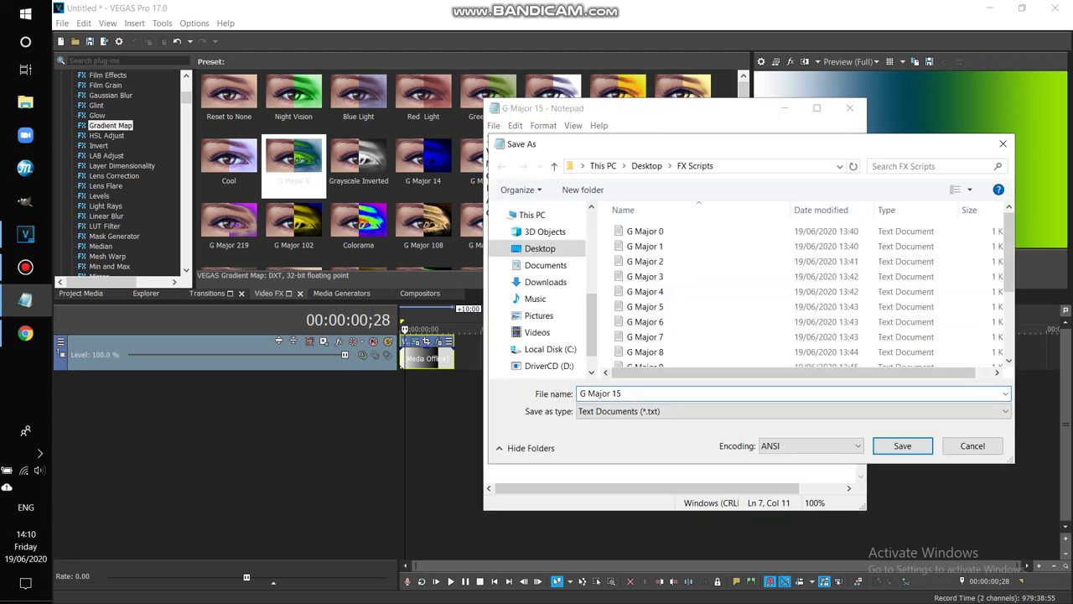
key(BackSpace)
text(6)
key(Return)
Step: Replace everything below the Video heading with the line "I Killed X + Demented"
drag(637, 107, 579, 101)
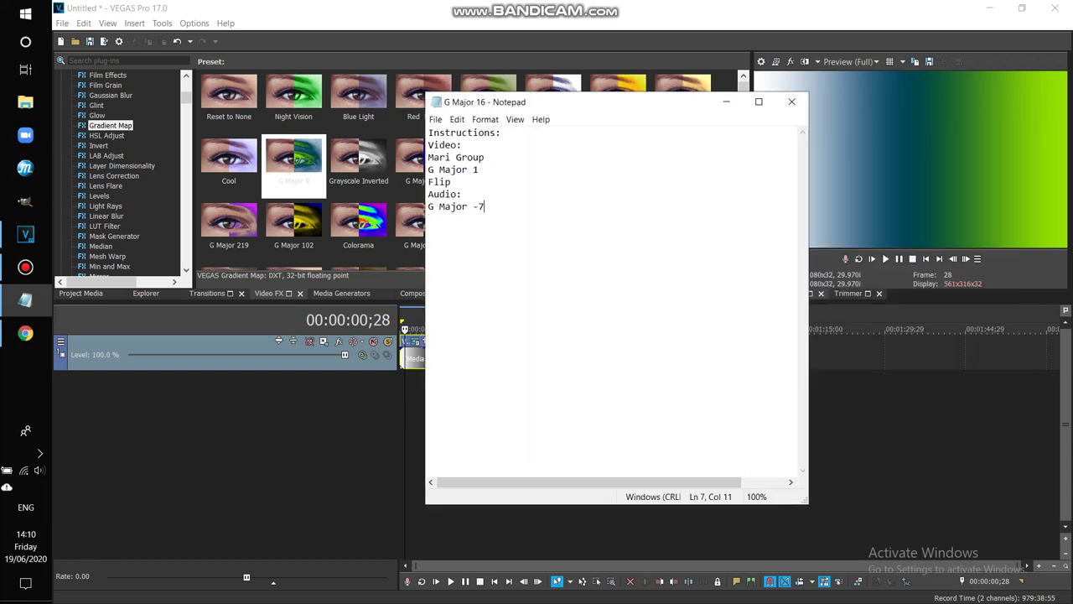
key(shift+Up)
key(shift+Up)
key(shift+Up)
key(shift+Up)
key(shift+Home)
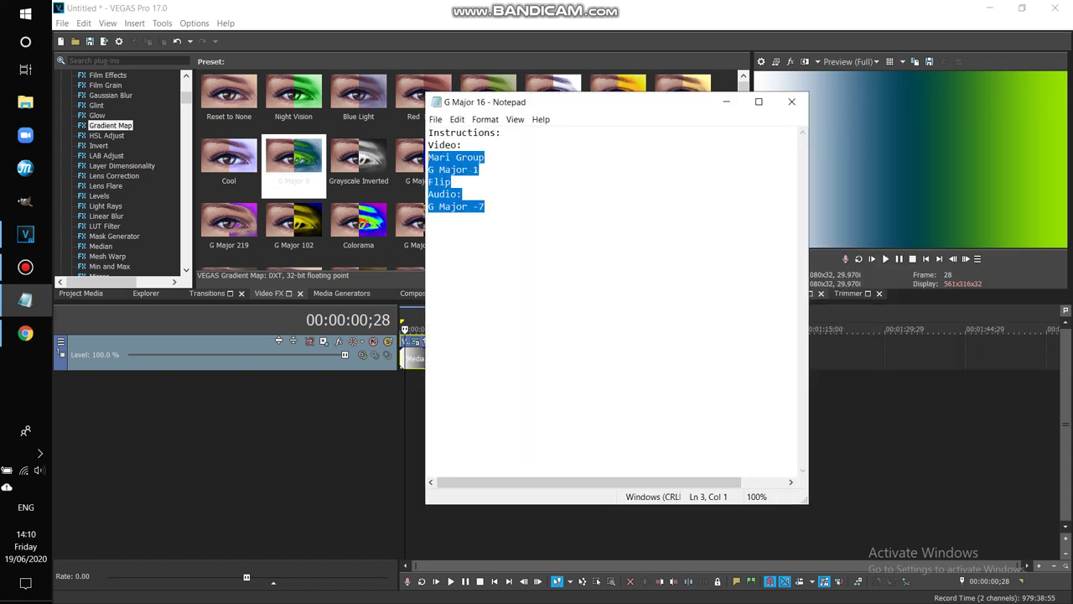
key(Delete)
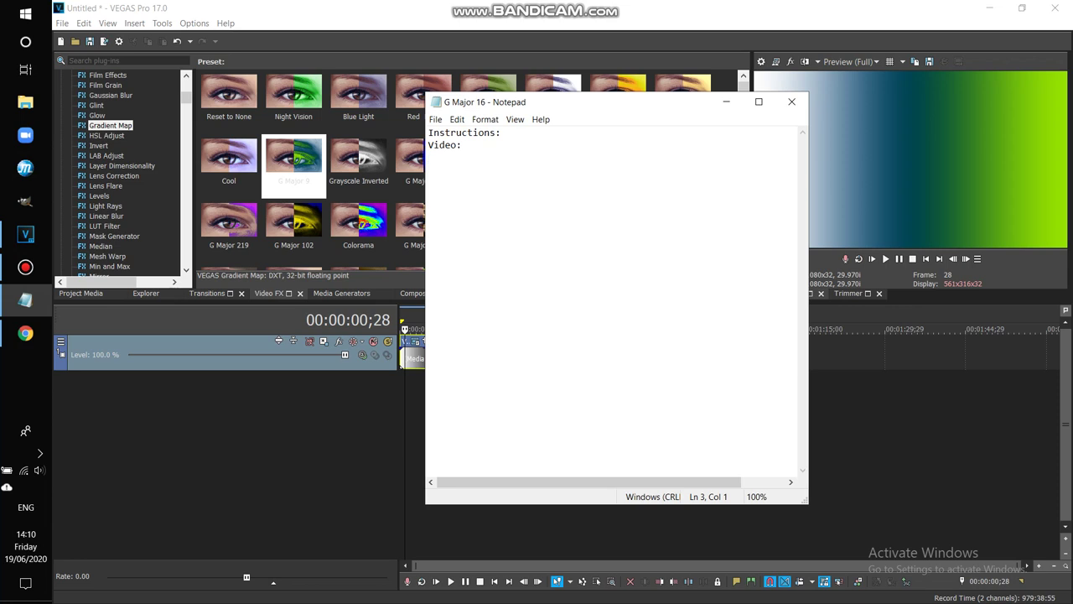
text(I Killed X + Demented)
Step: Add an "Audio:" section below the video effect with the entry "G Major 7 w/Normalize"
key(Return)
text(Audio: )
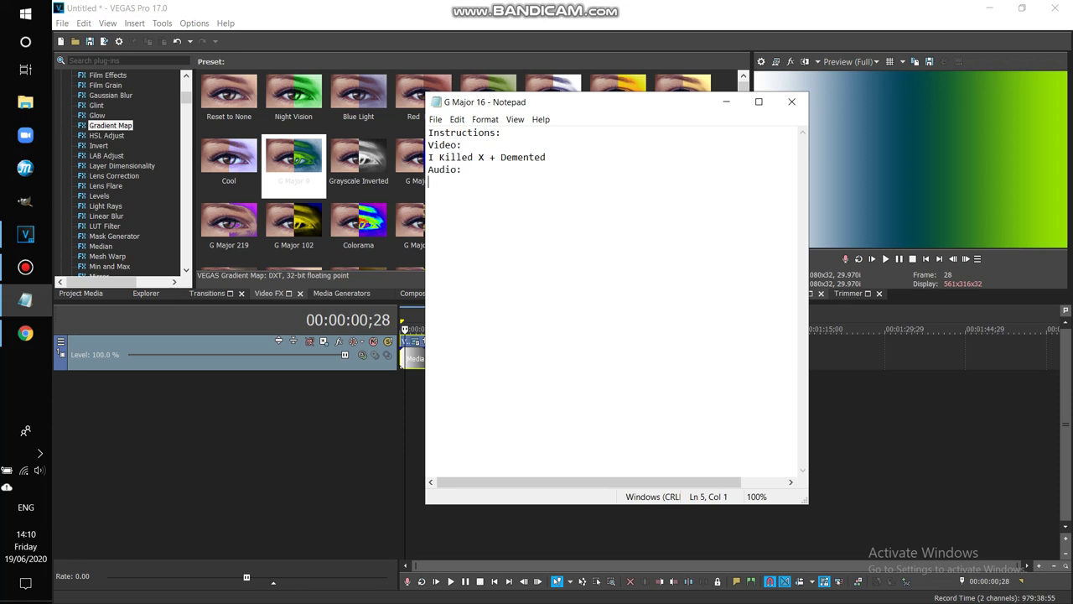
text(G Major 7 w/Normalize)
Step: Save the I Killed X + Demented instructions as a new text file named G Major 17
key(alt+f)
key(s)
key(End)
key(BackSpace)
text(7)
key(Return)
Step: Replace everything below the Video heading with "High Saturation" and the line "Audio:G Major 6"
key(shift+Up)
key(shift+Up)
key(shift+Home)
key(BackSpace)
text(High Saturation)
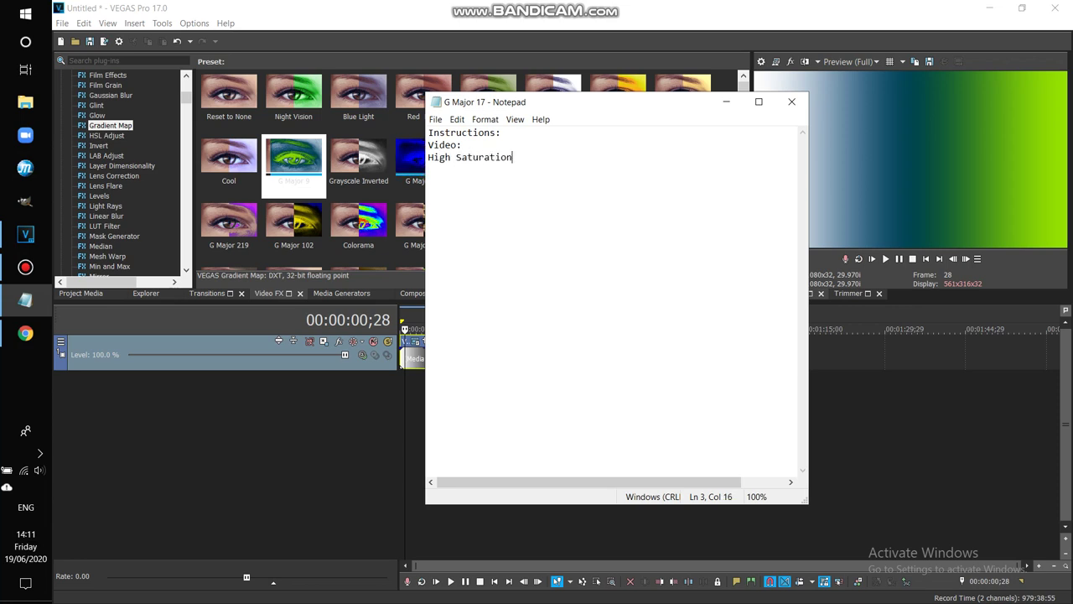
key(Return)
text(Audio:G Major 6)
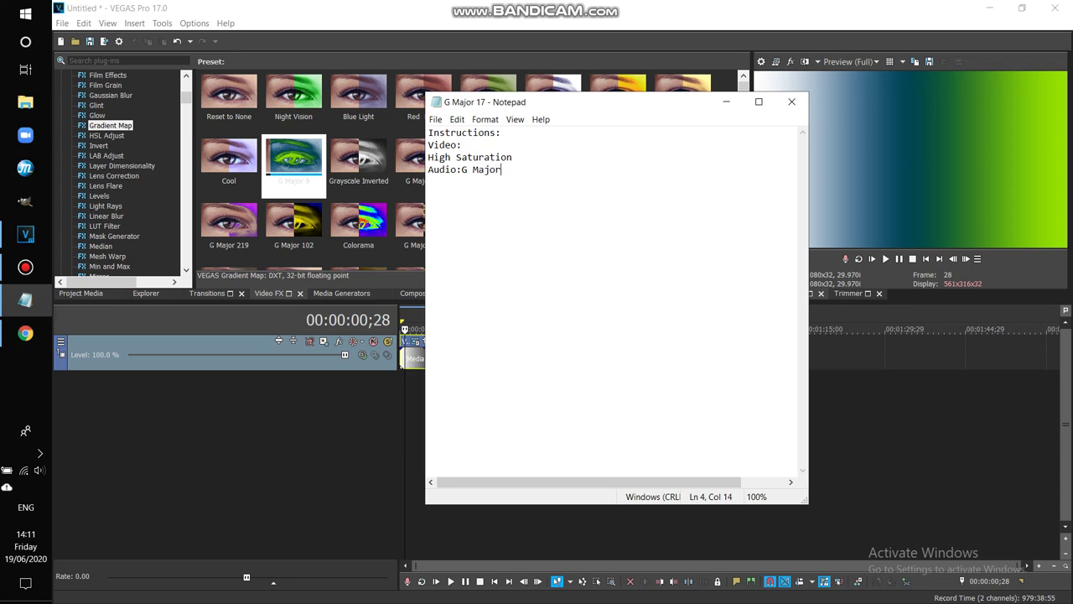
Step: Save the High Saturation instructions as a new text file named G Major 18
key(alt)
key(alt)
key(Down)
key(Down)
key(Down)
key(Down)
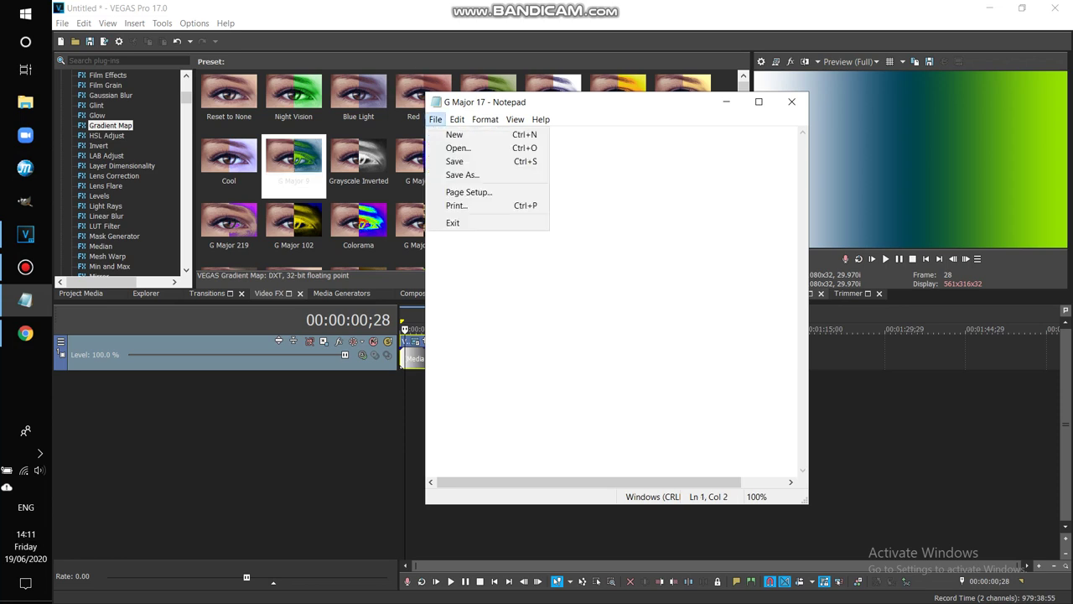
key(Return)
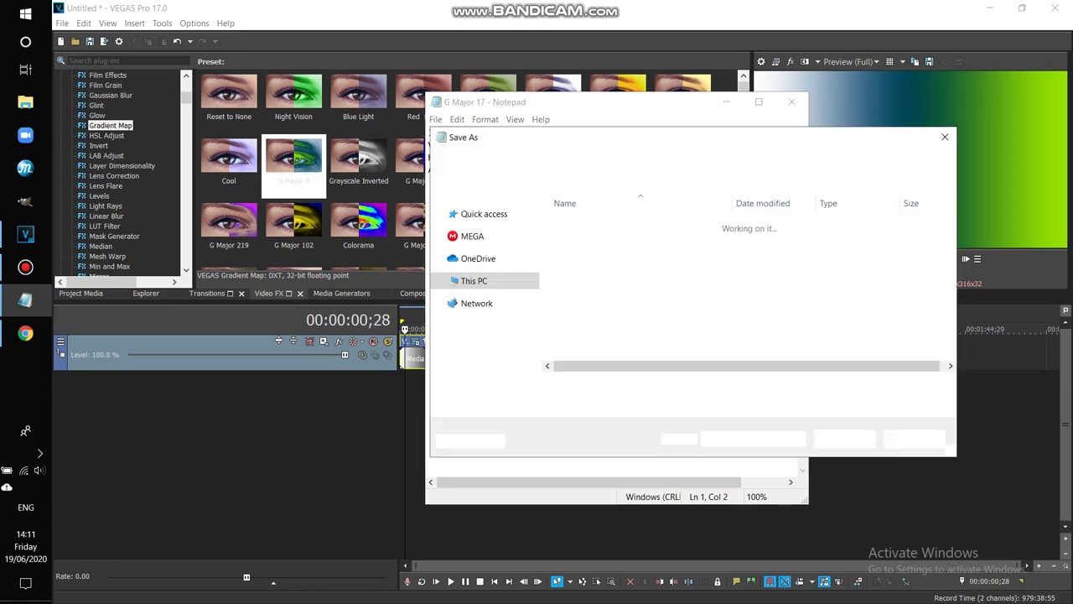
key(BackSpace)
text(8)
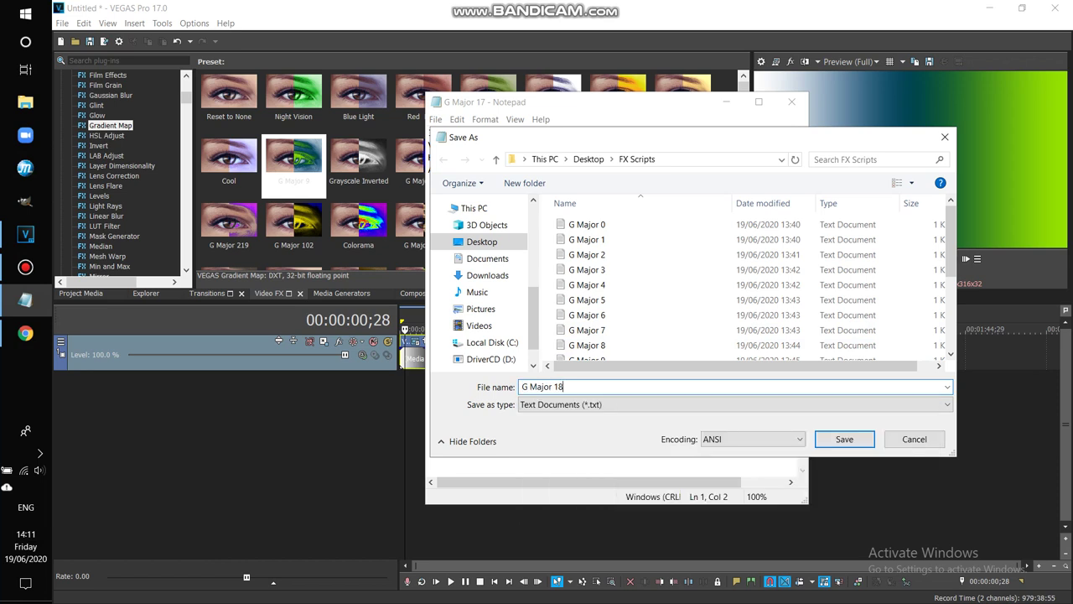
key(Return)
Step: Replace everything below the Video heading with the lines "G Major 10" and "Negative"
key(ctrl+End)
key(shift+Up)
key(shift+Home)
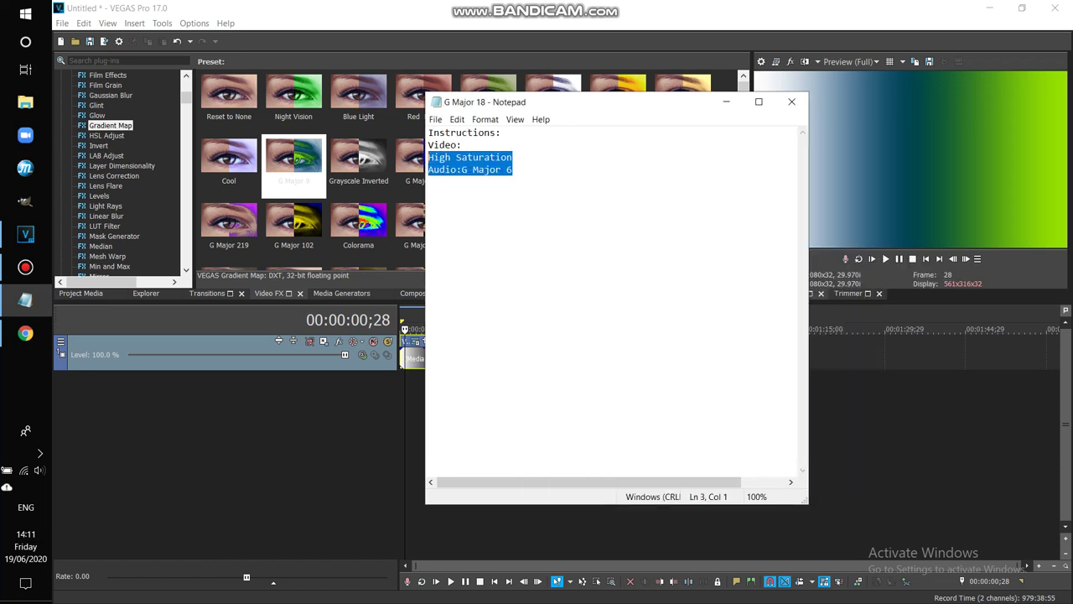
key(Delete)
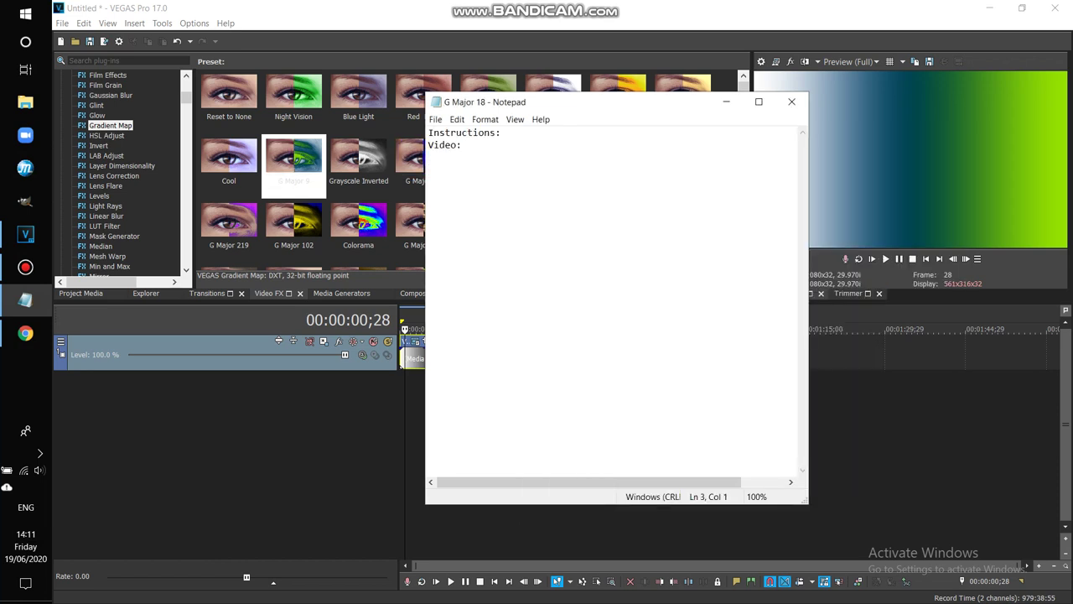
text(G majro 1)
text(0)
key(BackSpace)
key(BackSpace)
key(BackSpace)
key(BackSpace)
key(BackSpace)
key(BackSpace)
key(BackSpace)
text(Majo)
text(r 10 )
text(Nega)
text(tive )
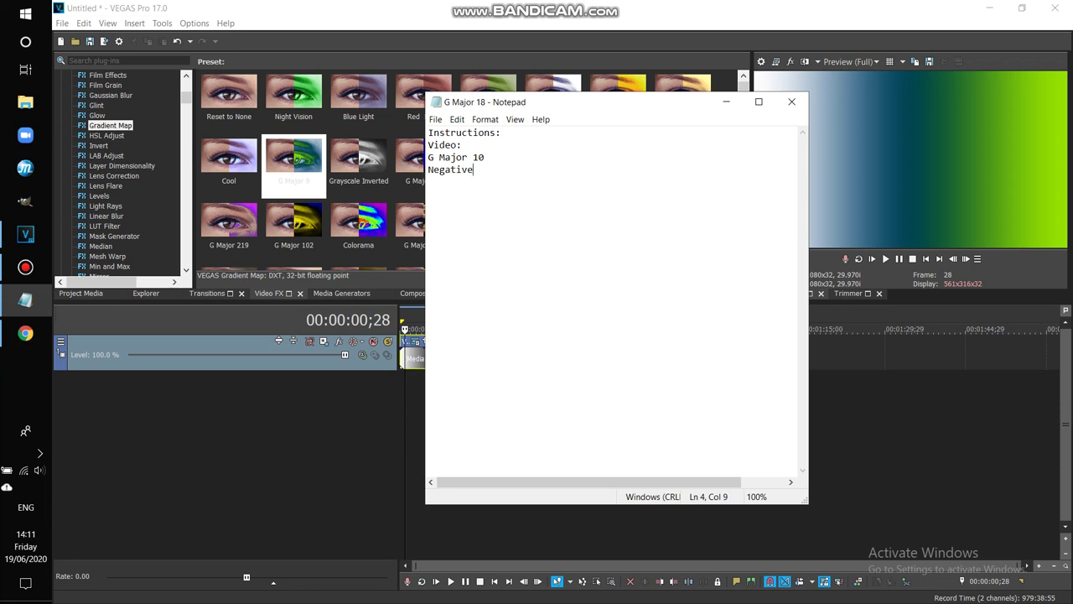
Step: Add the video line "Hue 0.050" and an "Audio:" section listing "G Major 7" and "Luig Group"
text(Hue 0.075)
key(BackSpace)
key(BackSpace)
text(50 )
text(Audio)
text(Major )
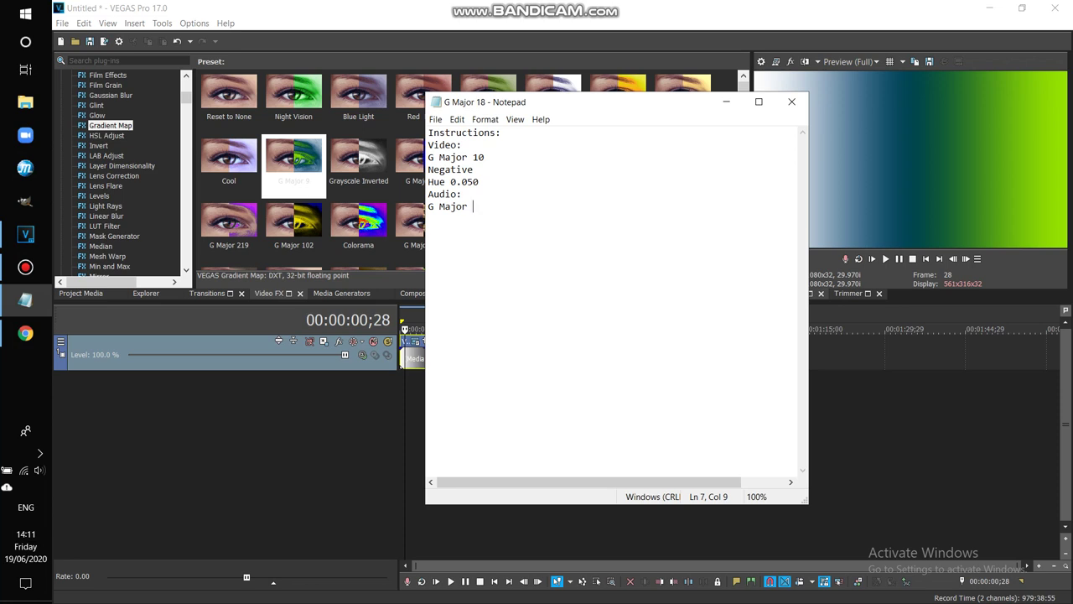
text(7)
key(Return)
text(Luig Group)
Step: Save the G Major 10, Negative and Hue instructions as a new text file named G Major 19
key(Down)
key(Down)
key(Down)
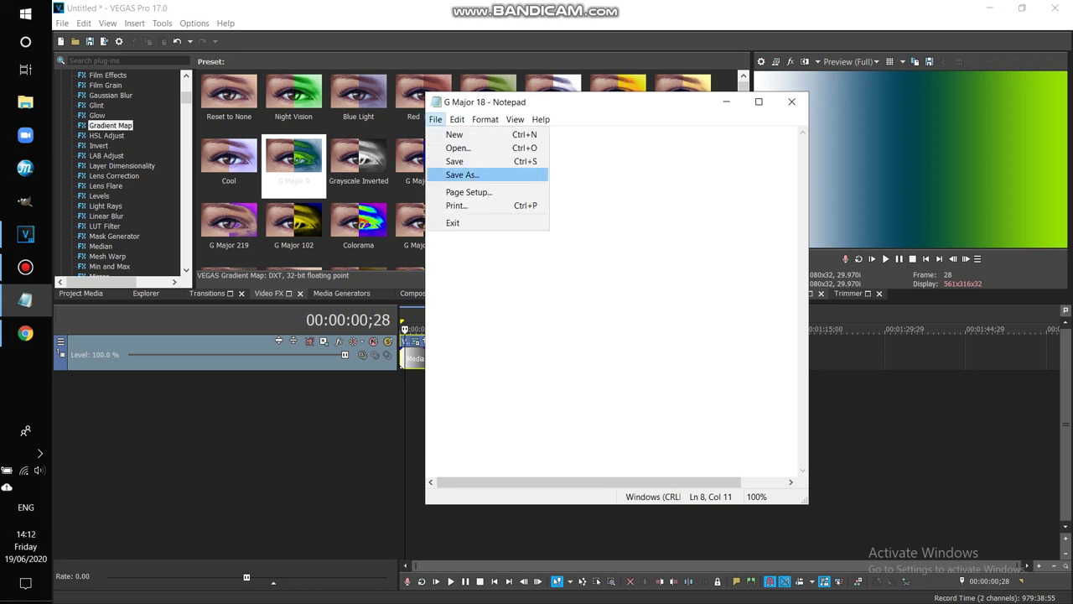
key(Return)
key(End)
text(9)
key(Return)
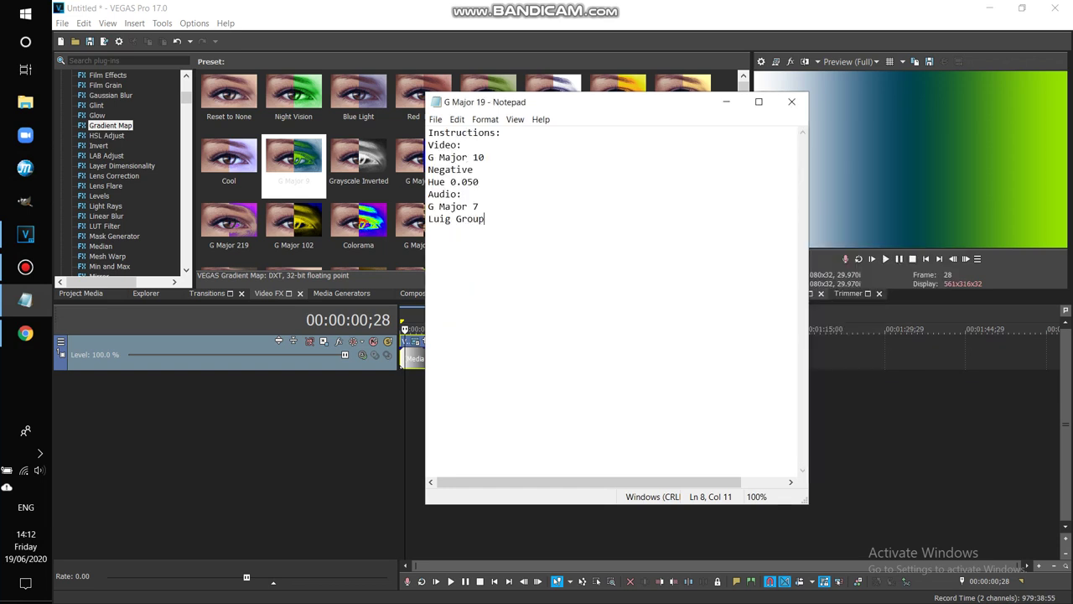
Step: Delete everything below the Instructions heading, including the Video heading
key(shift+Up)
key(shift+Up)
key(shift+Up)
key(shift+Up)
key(shift+Up)
key(shift+Home)
key(BackSpace)
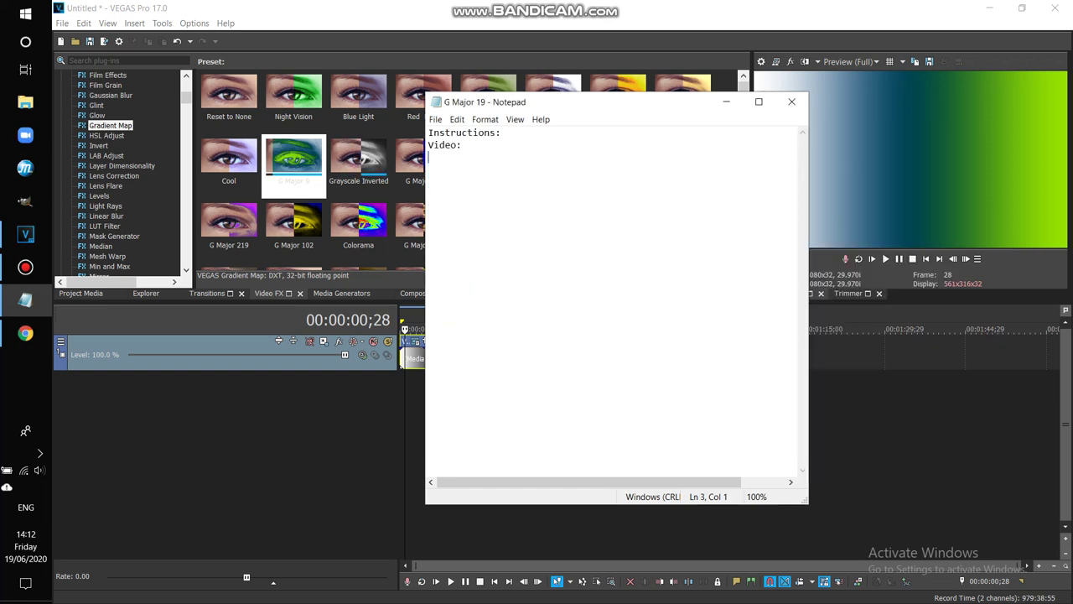
key(BackSpace)
key(BackSpace)
key(BackSpace)
key(BackSpace)
key(BackSpace)
key(BackSpace)
key(BackSpace)
Step: Write the line "Split Luig Group With No Flip Or Reflection" below the Instructions heading
text(Split Luig Group )
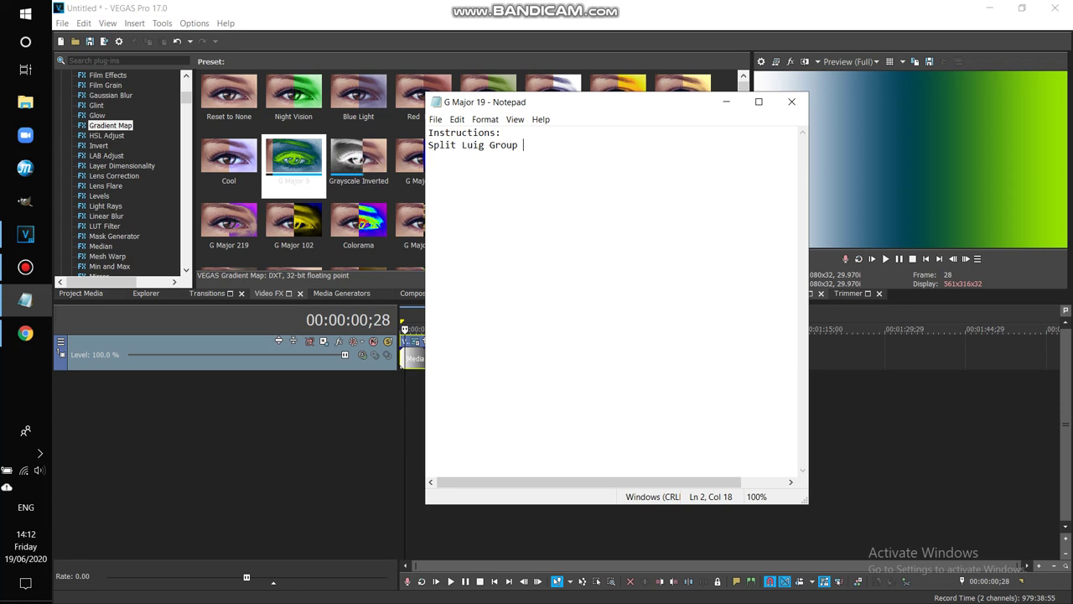
text(9)
key(BackSpace)
text(No Flip)
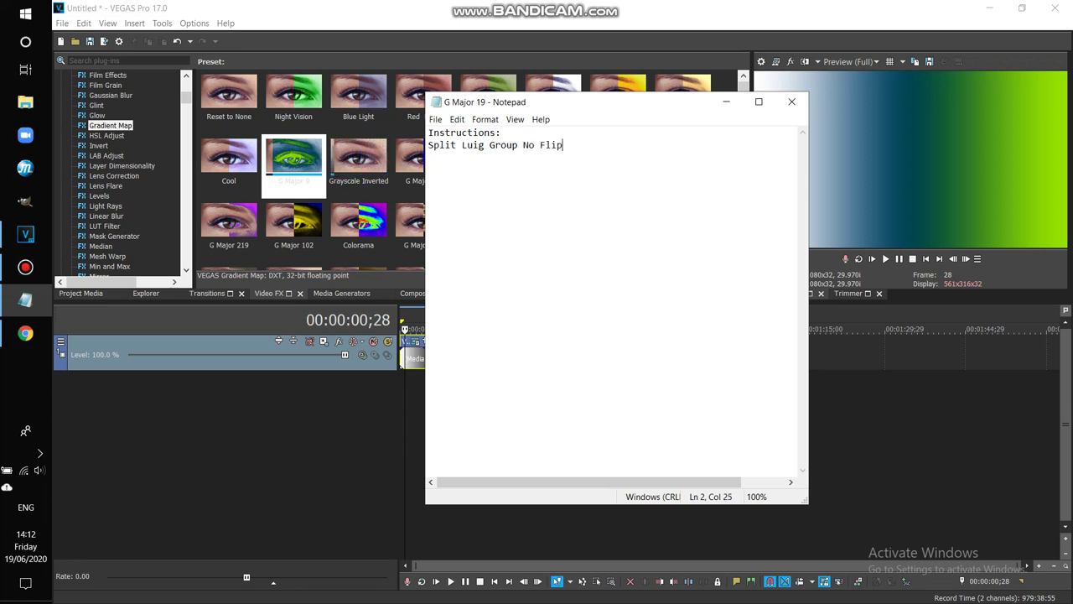
text( Or Reflection)
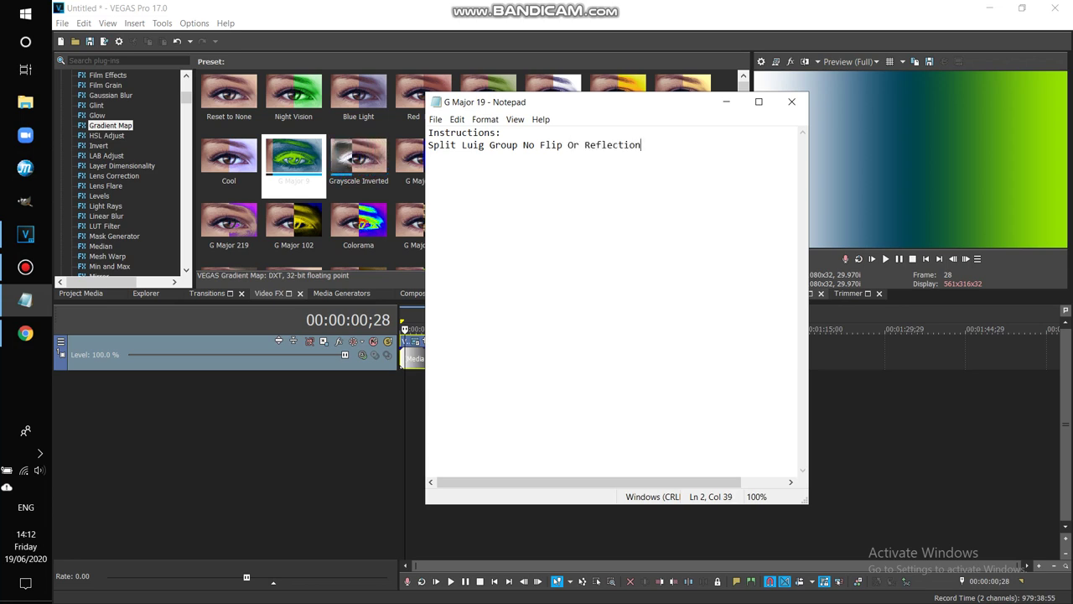
click(518, 144)
text(With)
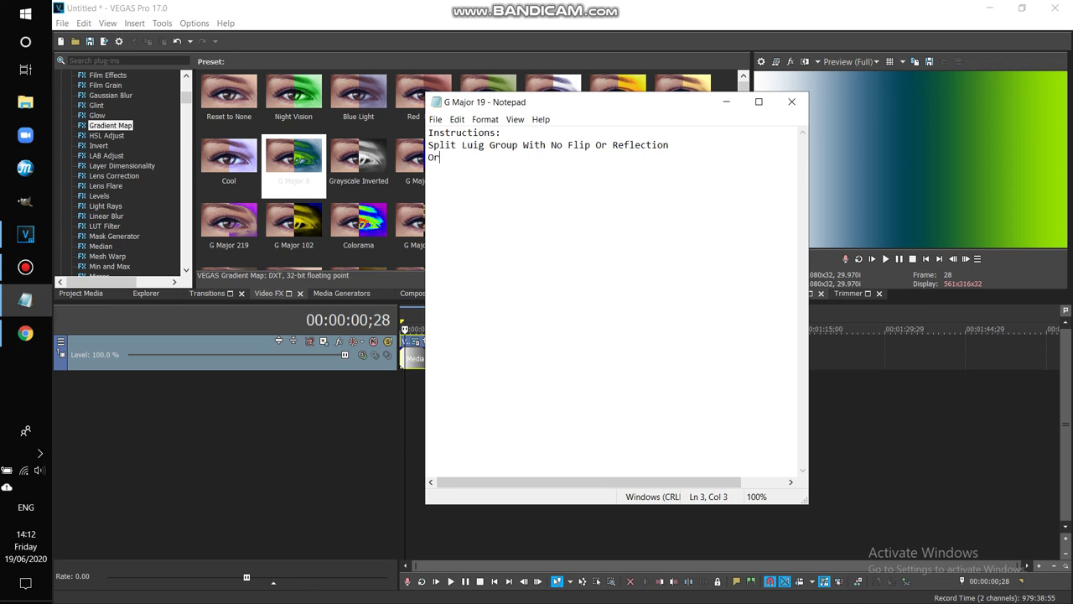
Step: Add the alternative lines "Or", "Video:Negative + X Was Wiggly" and "Audio:Split Luig Group" below the first instruction
text(deo)
text(:Negative + X Was W)
text(iggly A)
text(udio)
text(:Split Luig Group)
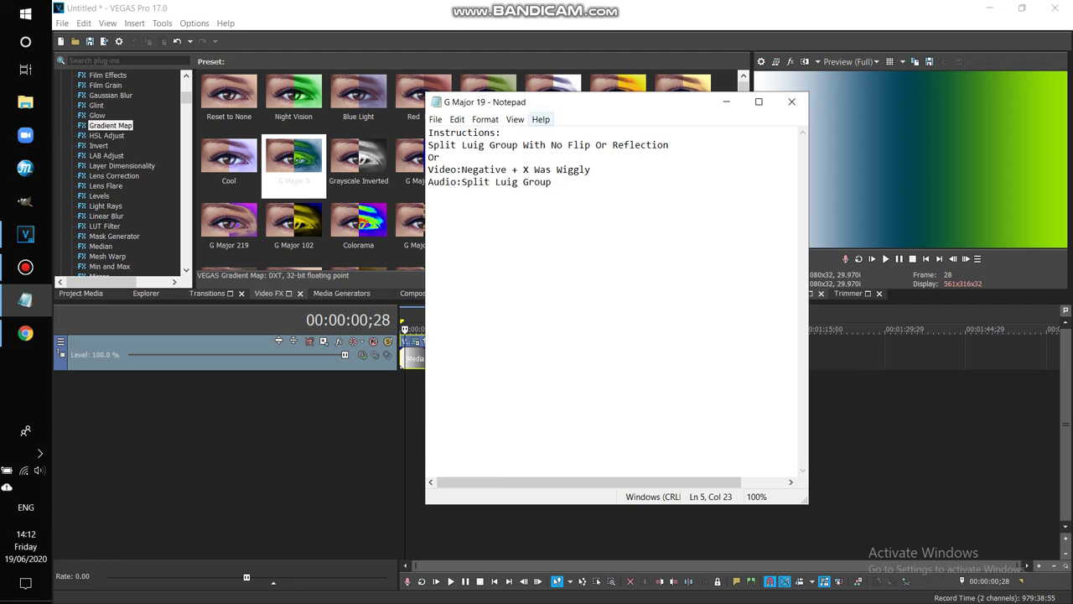
Step: Save the Split Luig Group instructions as a new text file named G Major 20
click(435, 119)
key(Return)
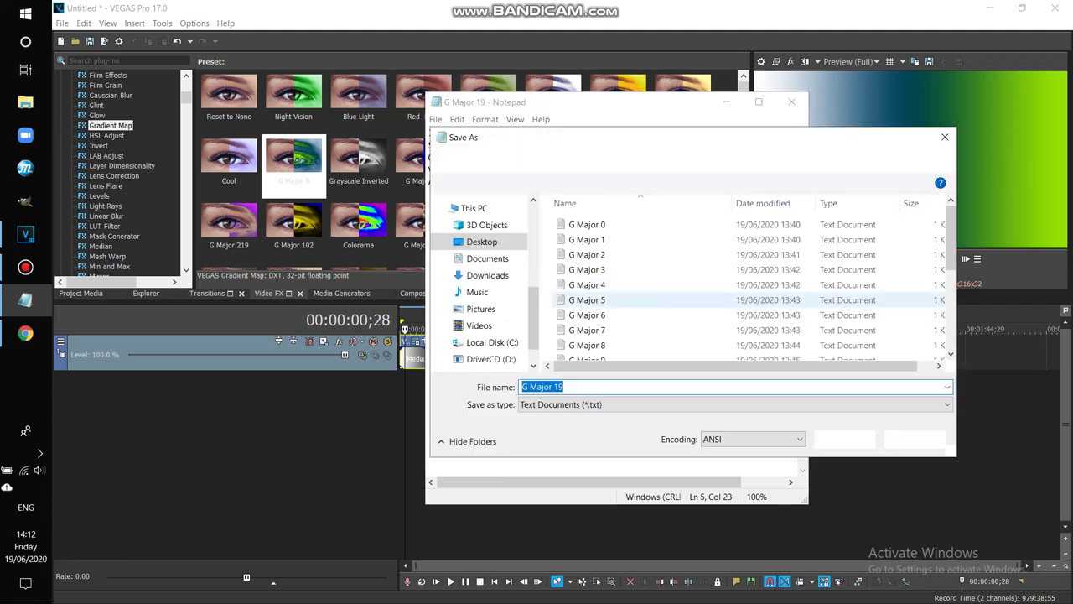
key(End)
text(20)
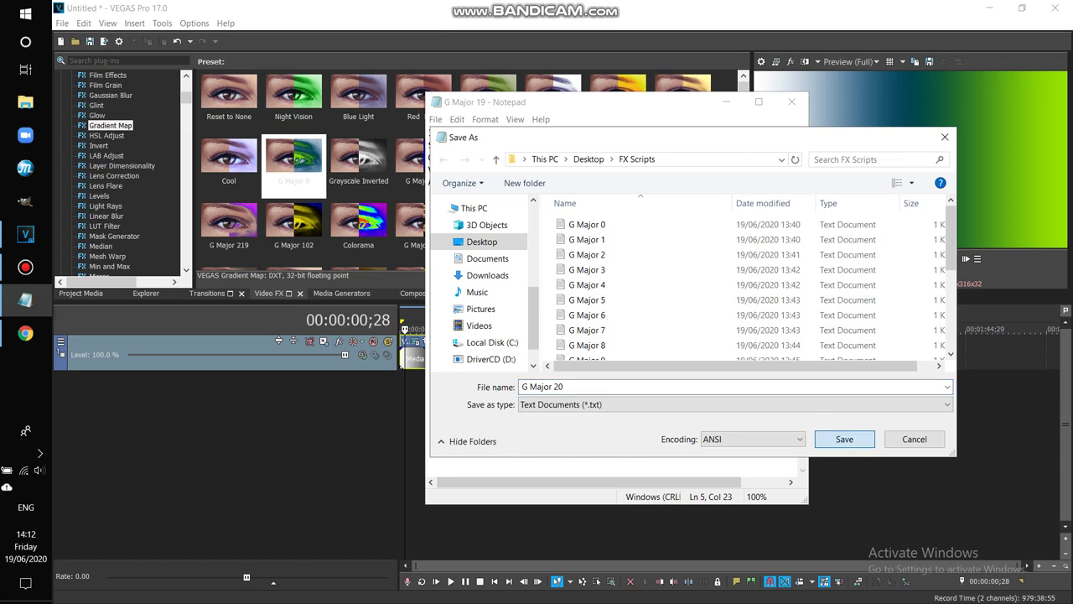
key(Return)
Step: Switch to Chrome and open YouTube in a new tab
click(25, 333)
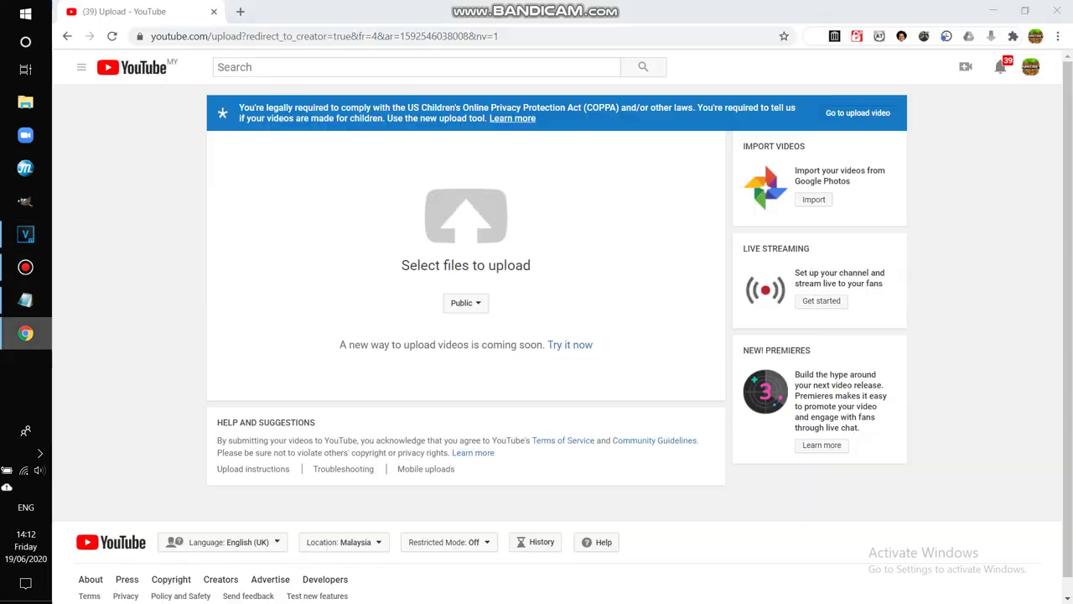
key(ctrl+t)
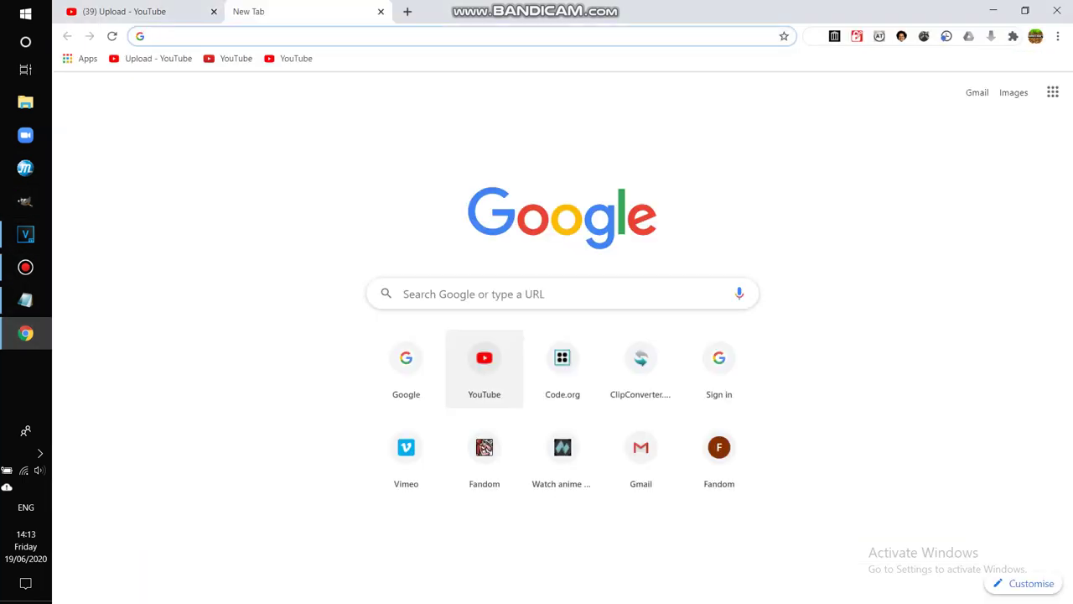
click(485, 362)
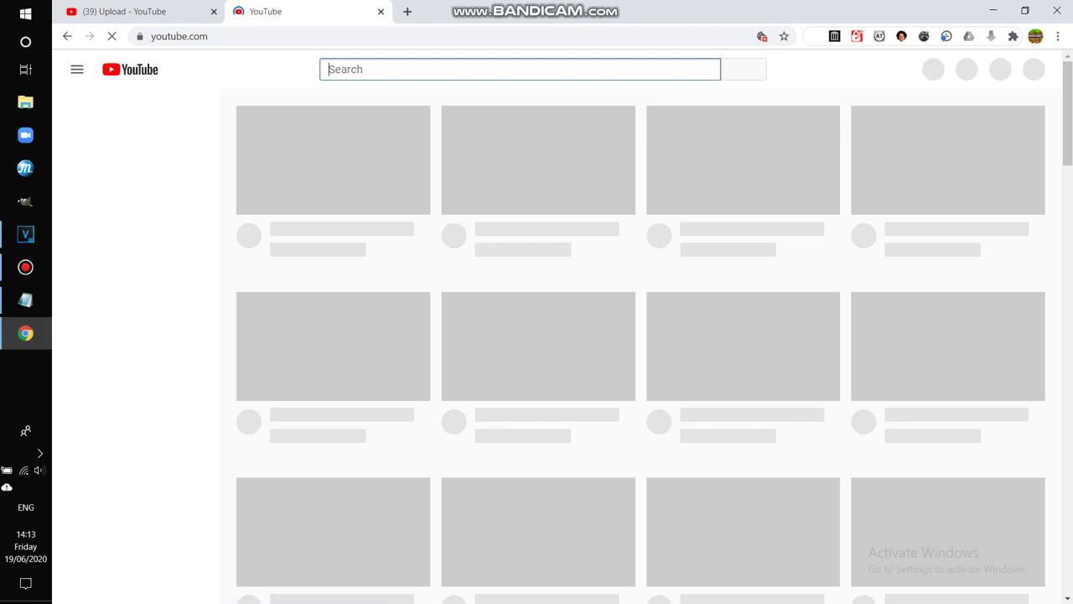
Step: Search YouTube for "klasky csupo was wiggly"
text(klasky csupo in)
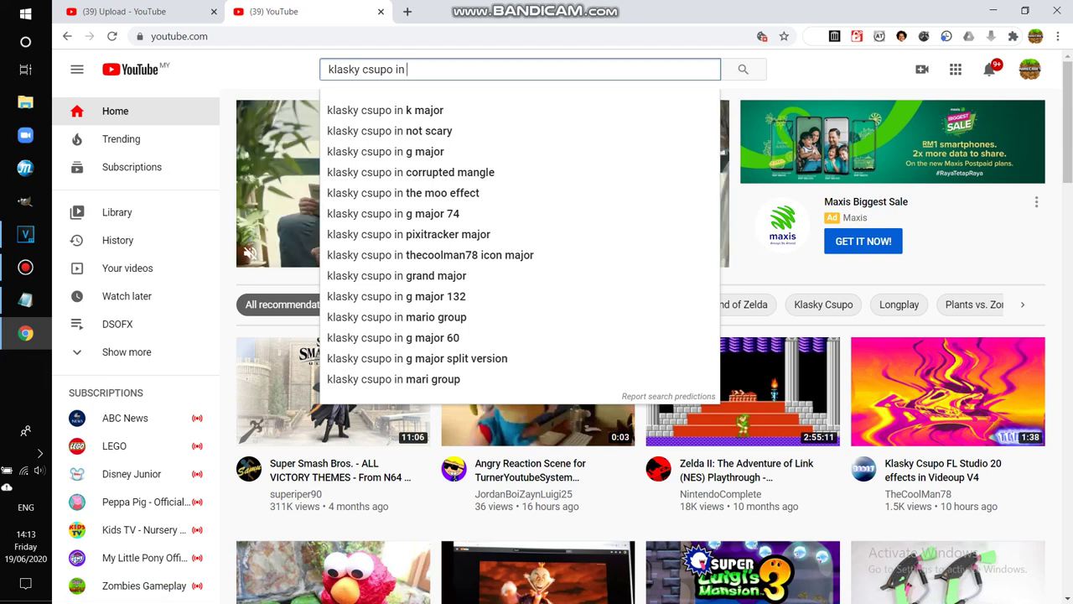
text(spli)
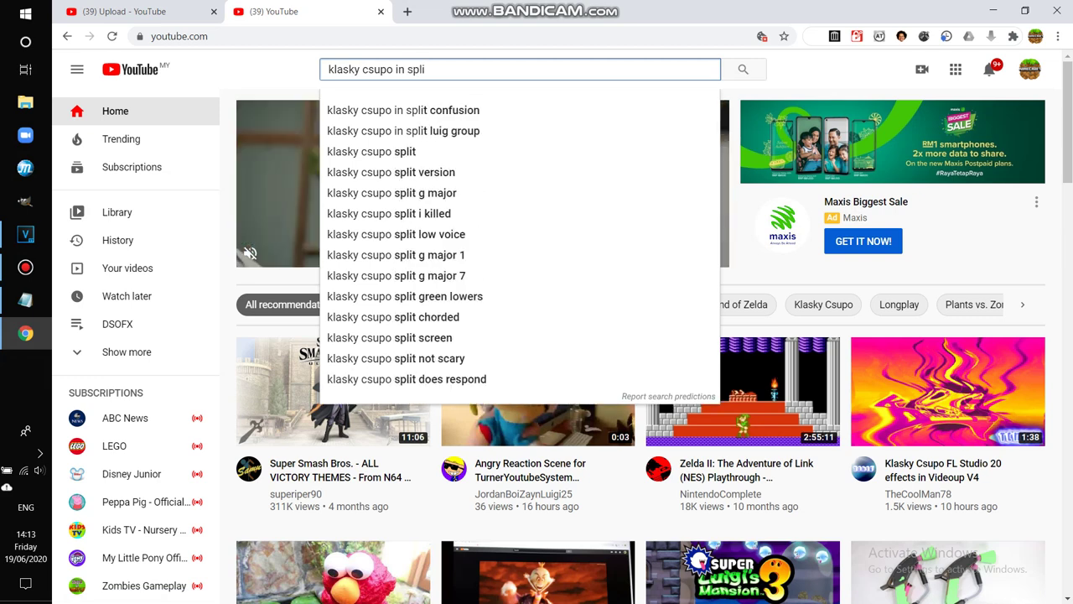
text(t lui)
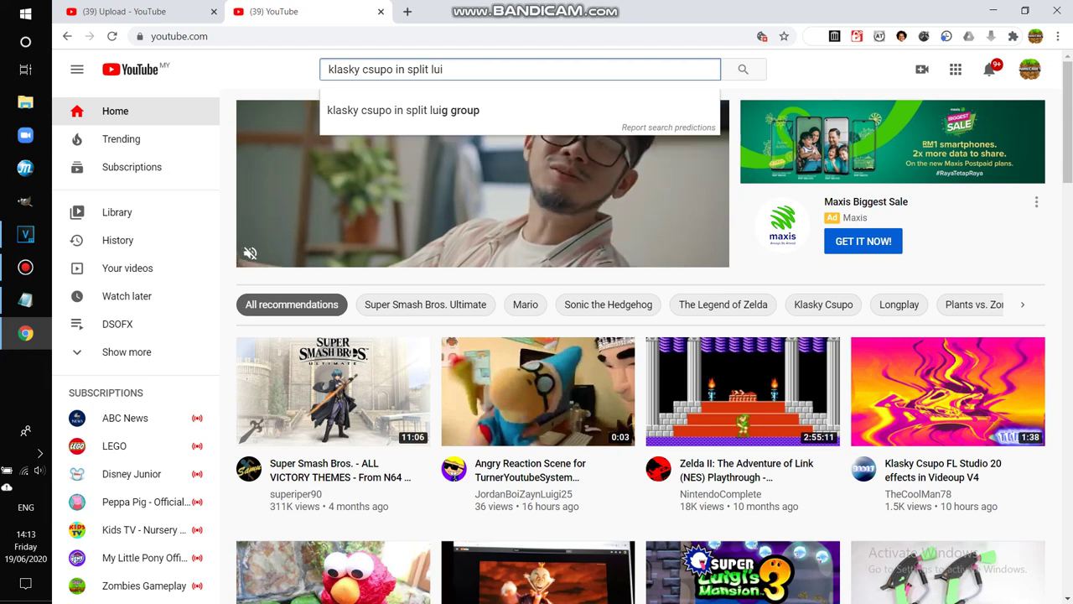
key(BackSpace)
key(BackSpace)
key(BackSpace)
key(BackSpace)
key(BackSpace)
key(BackSpace)
key(BackSpace)
key(BackSpace)
key(BackSpace)
key(BackSpace)
key(BackSpace)
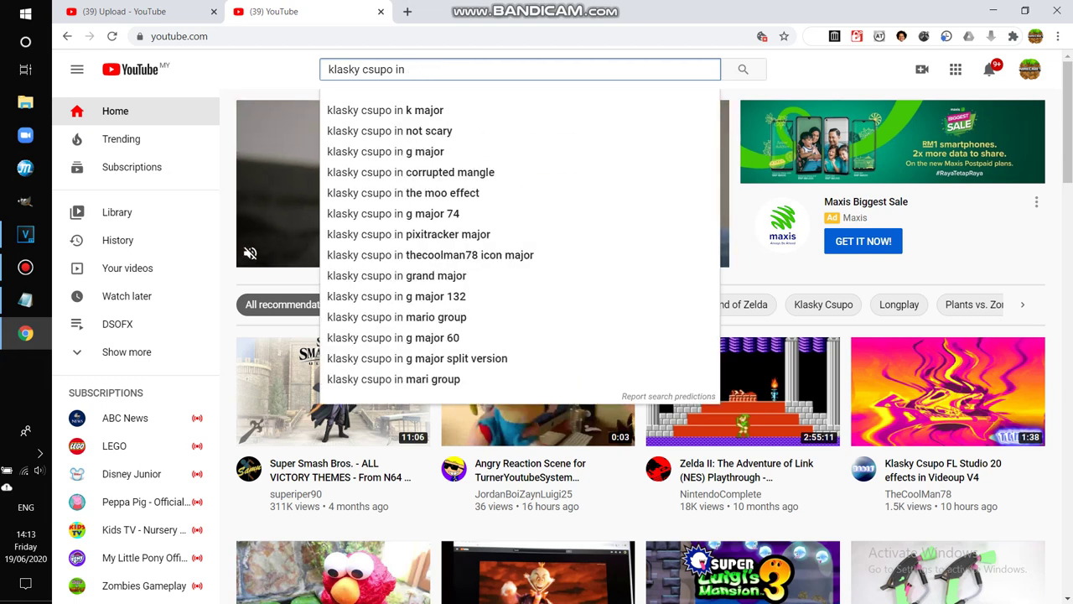
key(BackSpace)
text(was wigg)
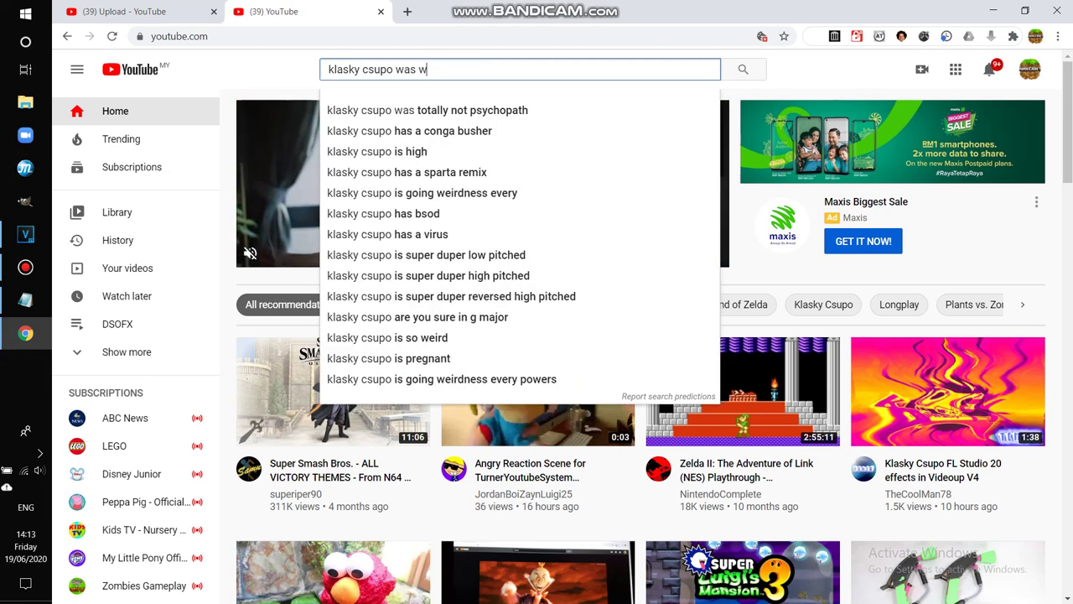
text(ly)
key(Return)
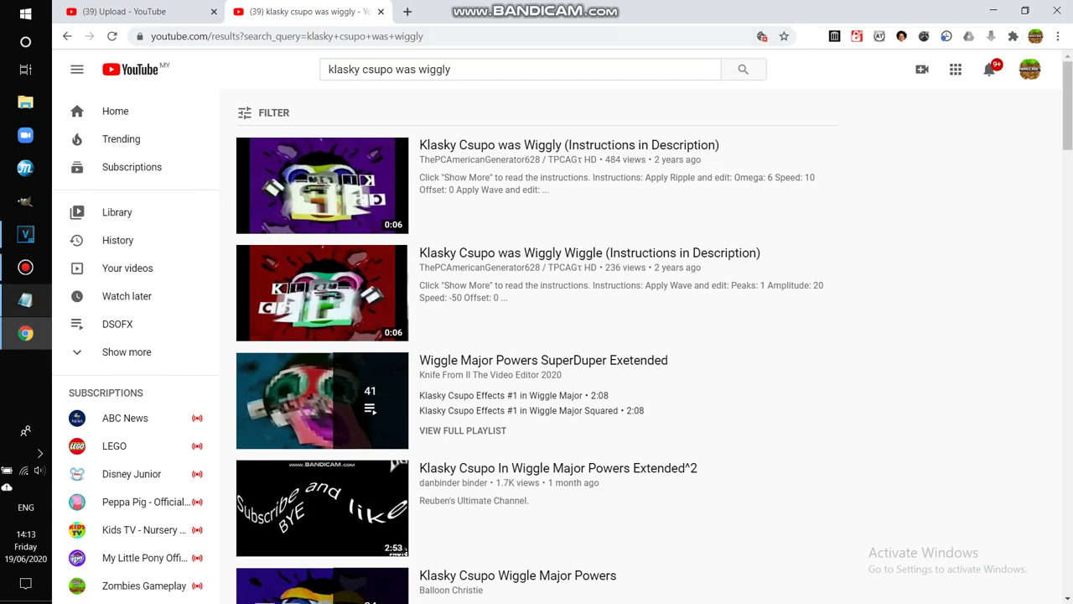
Step: Switch to Notepad and append "+ Cold Temperature" to the Video line of the G Major 20 instructions
click(25, 299)
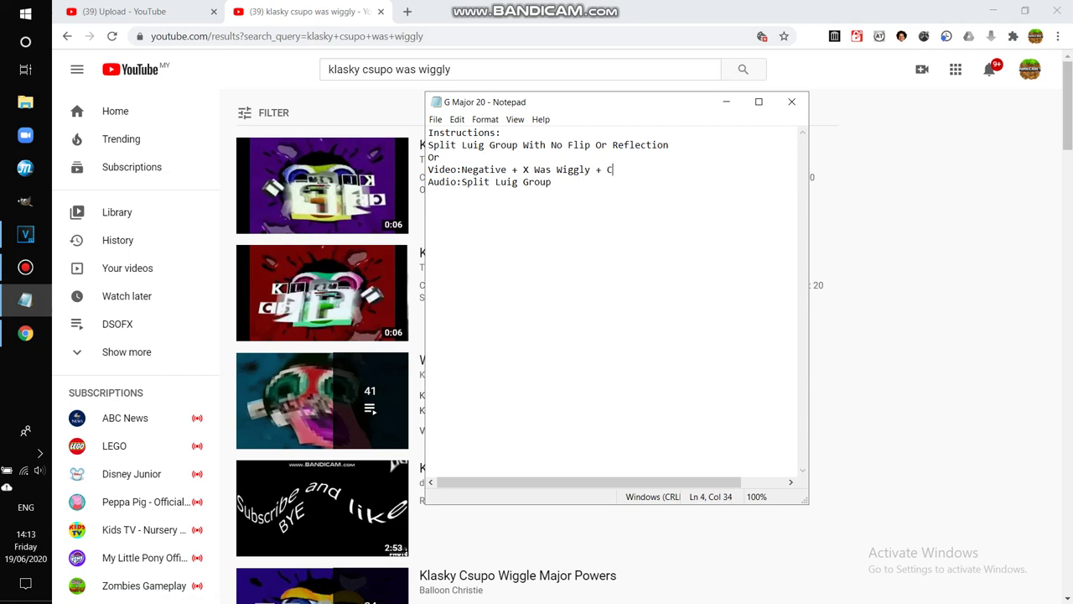
text(old)
key(alt+f)
key(Down)
key(Down)
key(Escape)
key(alt+f)
key(Down)
key(Down)
key(Down)
key(Escape)
Step: Replace everything below the Instructions heading with a "Video:" section listing "Pika Major + Negative" and start an "Audio:" section with pitches
key(ctrl+End)
key(shift+Home)
key(shift+Up)
key(shift+Up)
key(shift+Up)
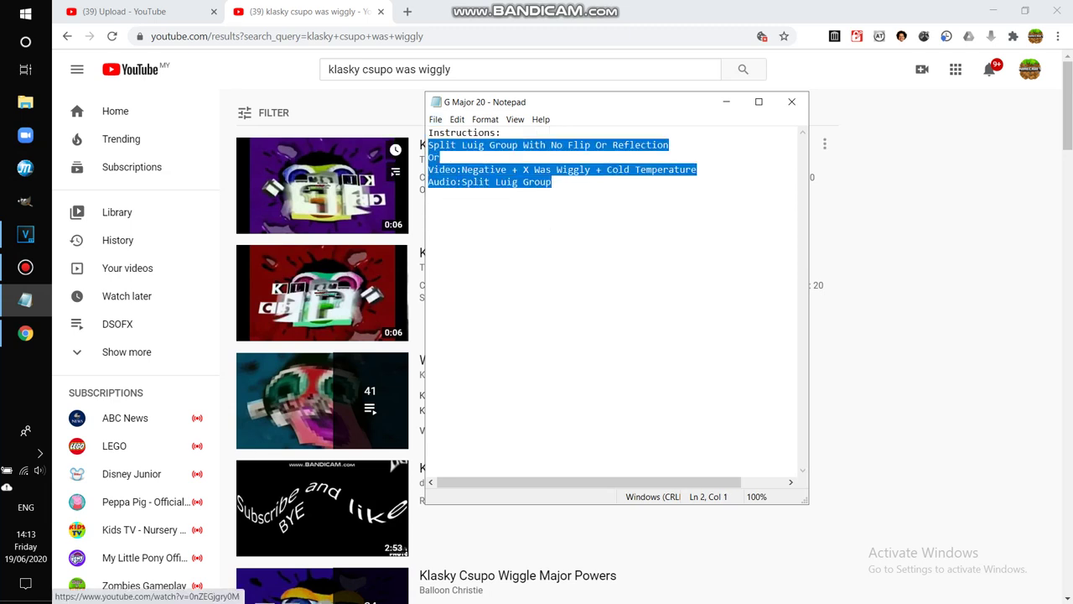
key(Delete)
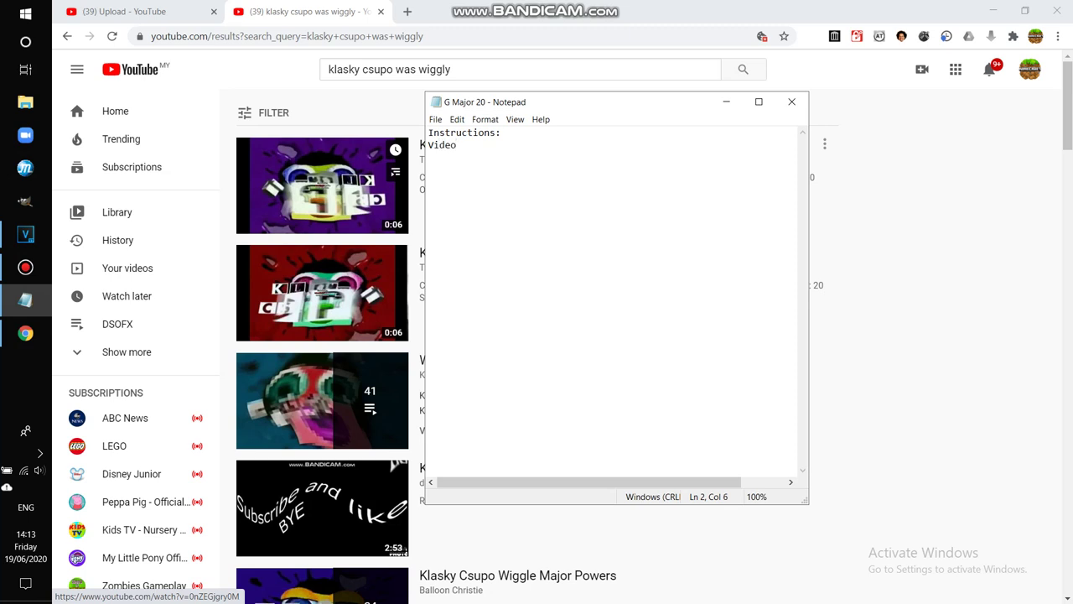
text(ajor + Negative)
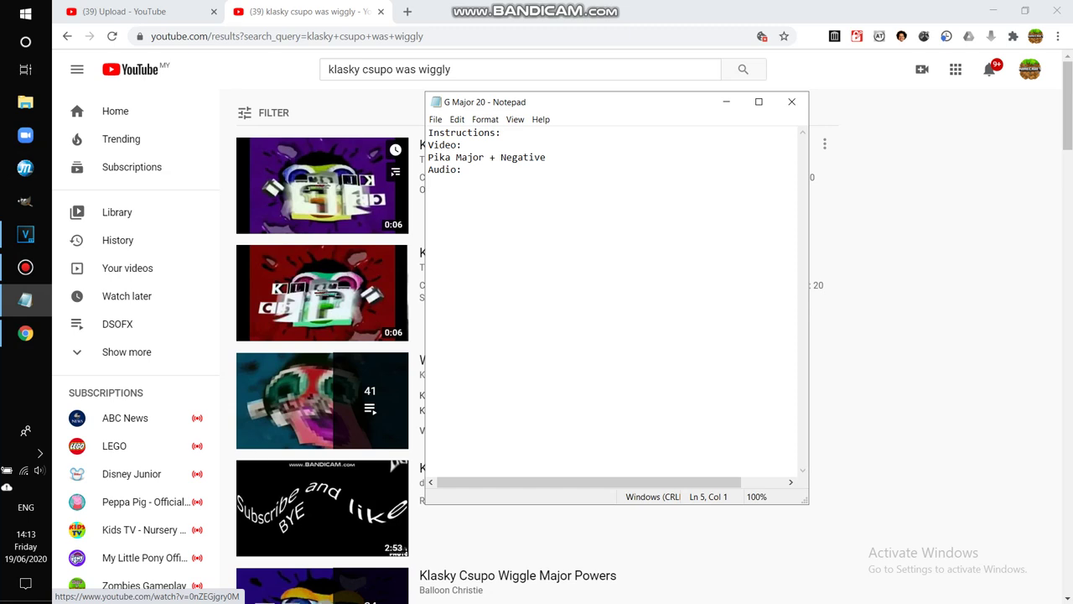
text(tches:)
Step: Switch to Chrome and change the YouTube search text to "klasky csupo in g maj"
click(25, 333)
drag(387, 69, 452, 69)
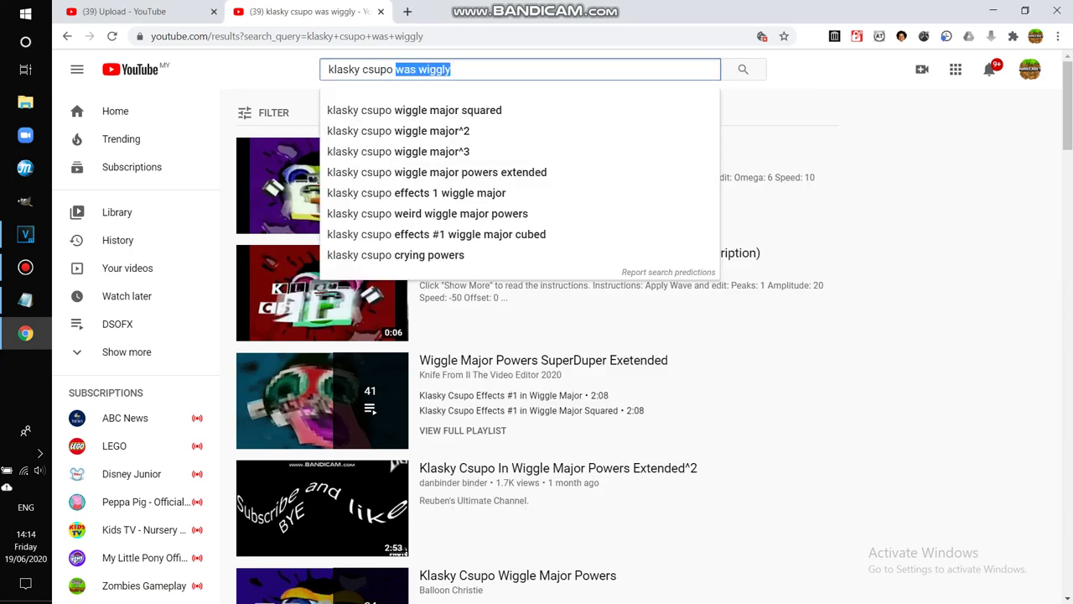
key(BackSpace)
text(in g maj)
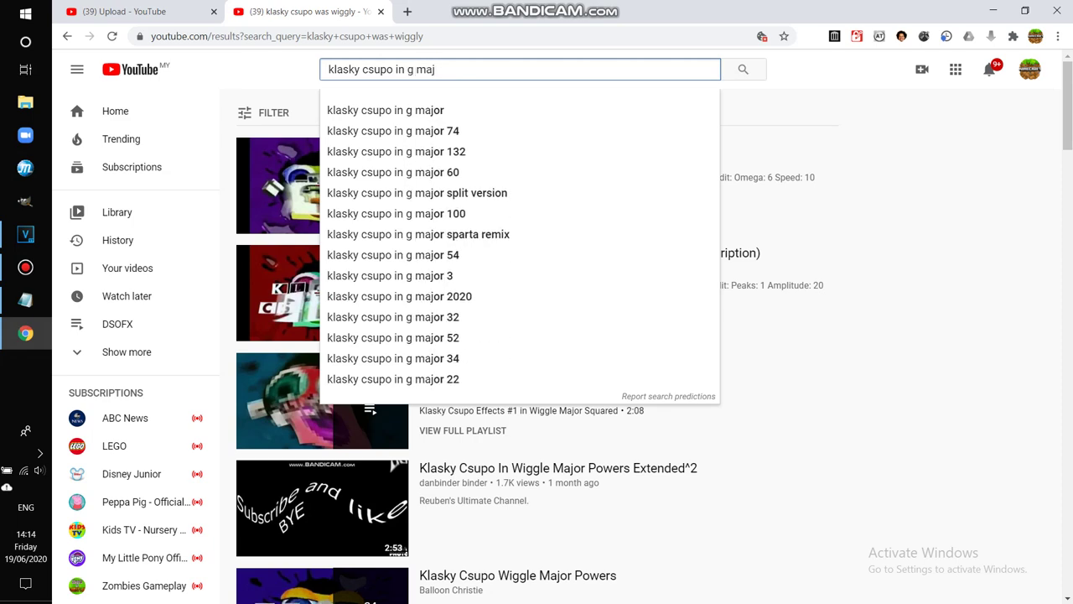